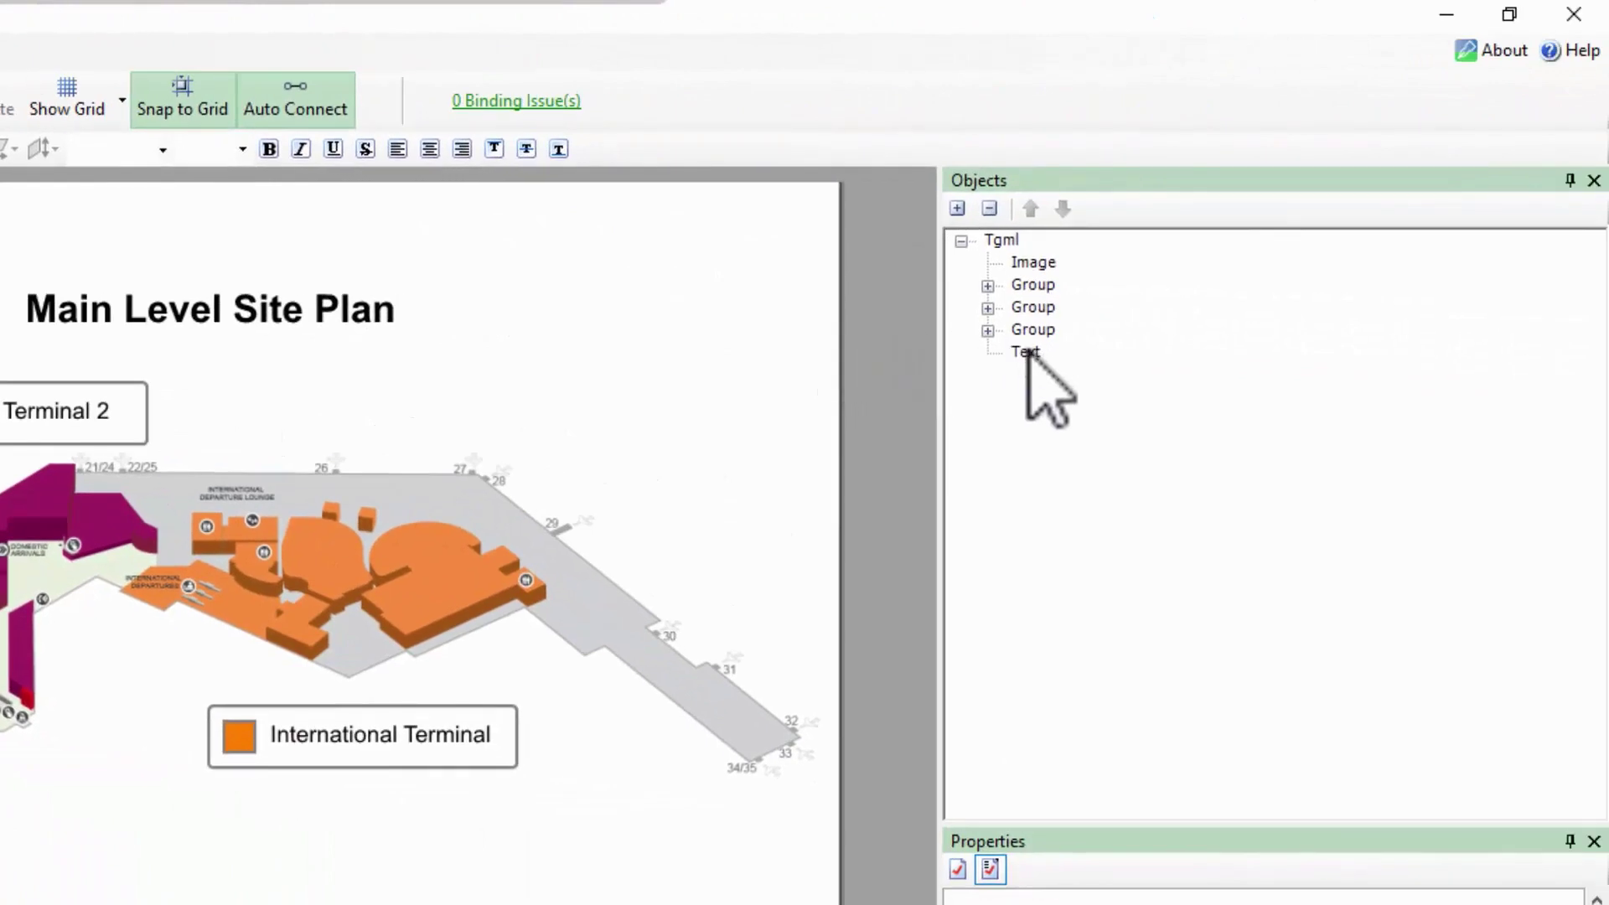
- Add a Rotate element under the title's Text node; it starts at Angle 0.0 and Center 0.5,0.5
{"action": "right_click", "coordinate": [1027, 352]}
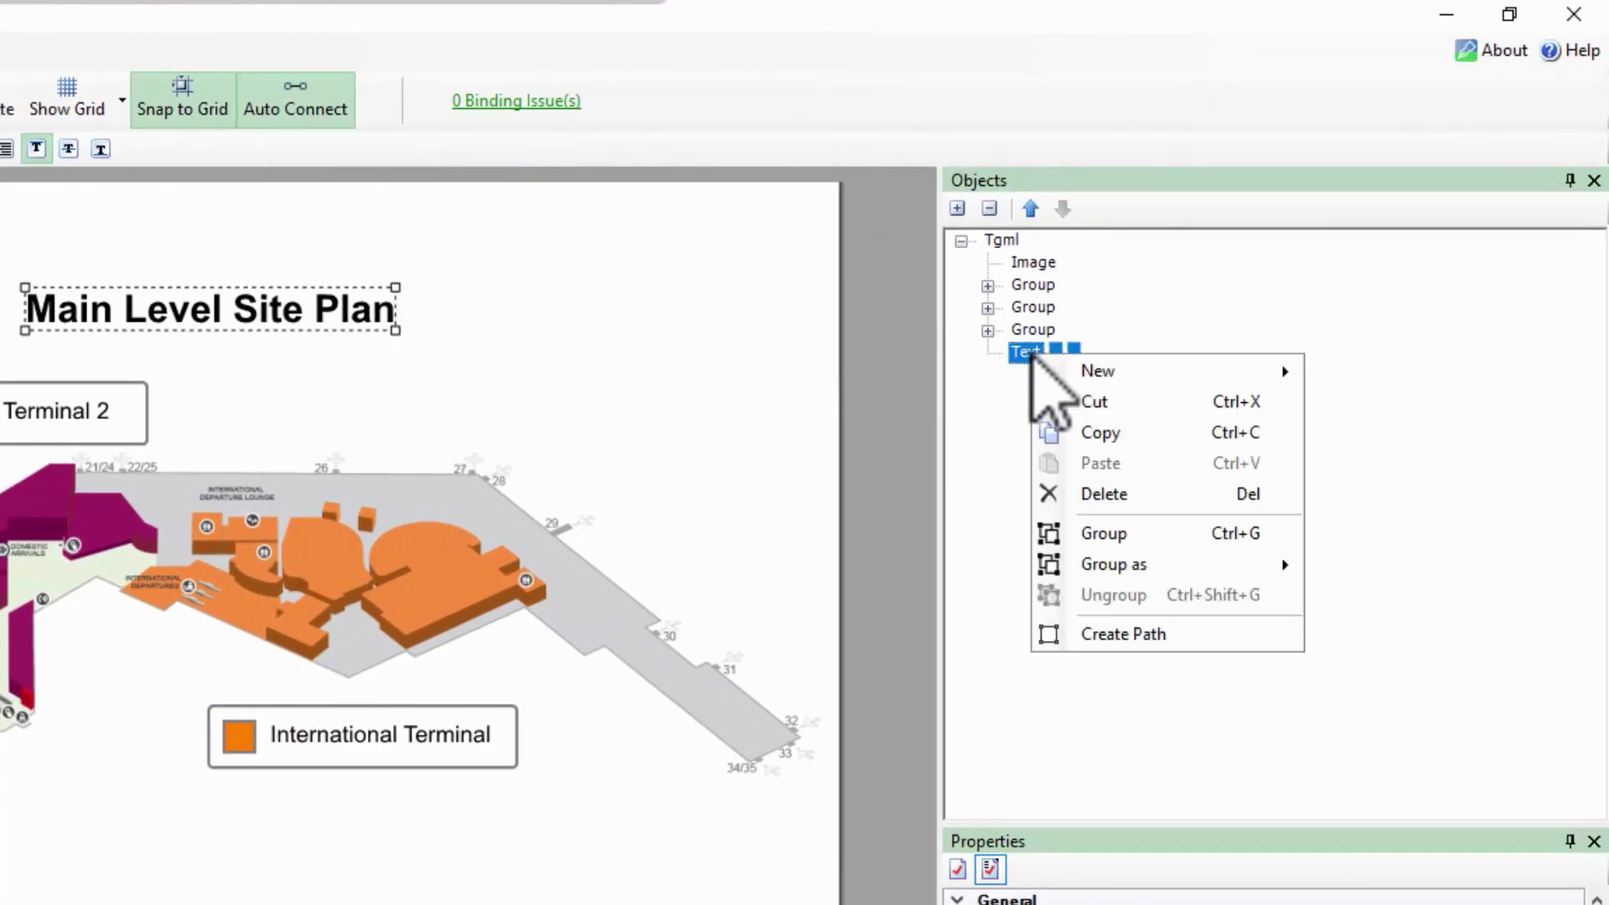
{"action": "mouse_move", "coordinate": [1094, 374]}
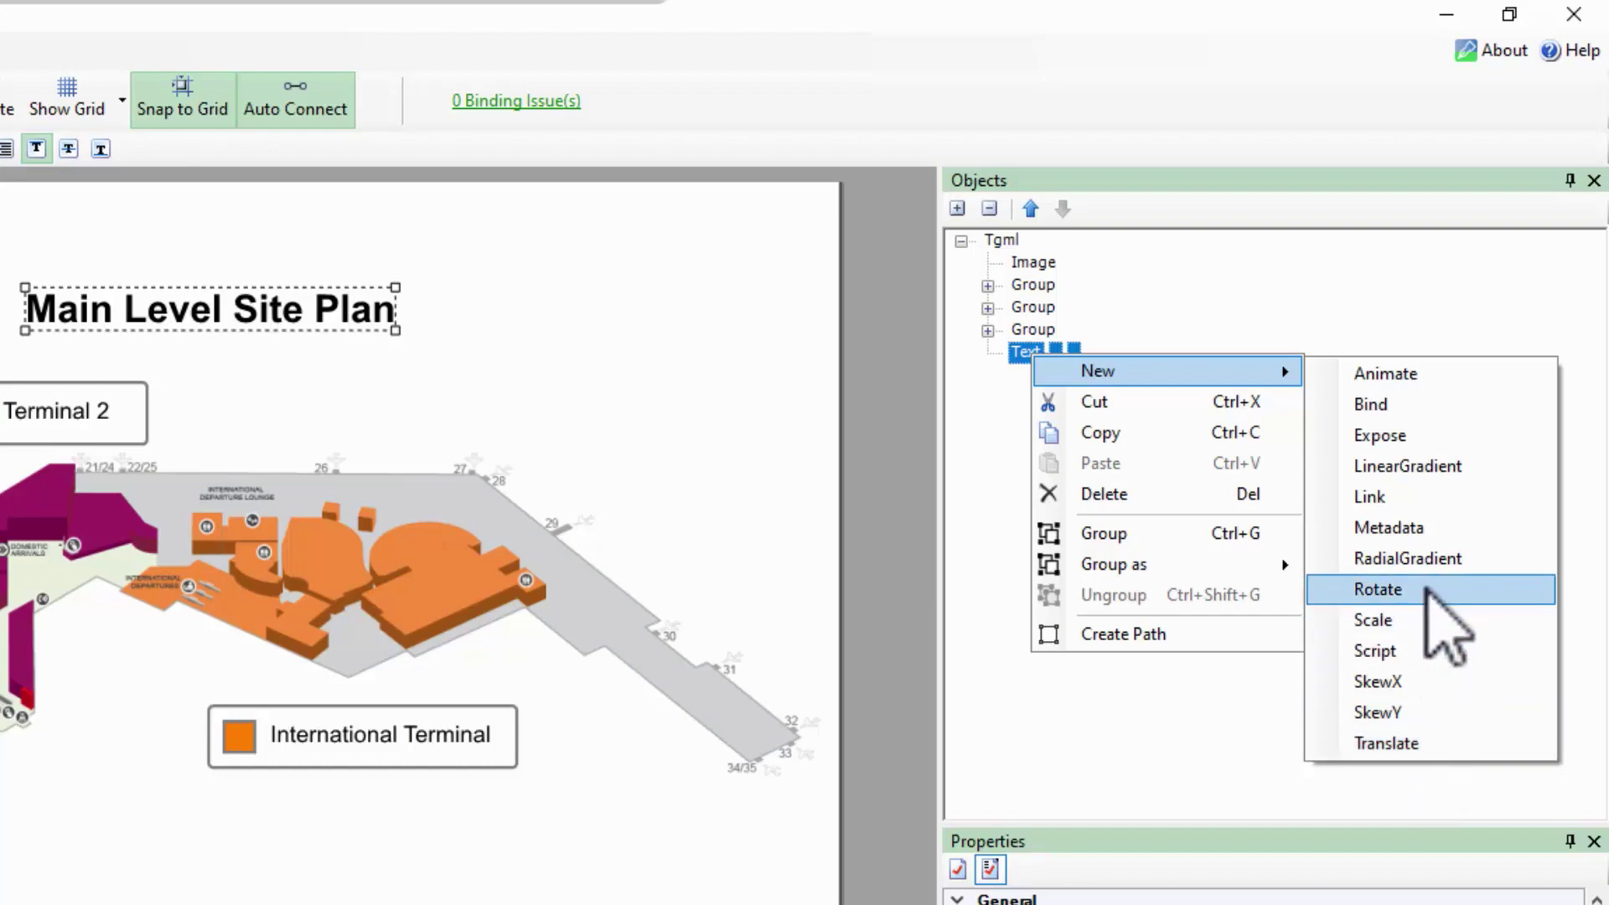
{"action": "left_click", "coordinate": [1436, 615]}
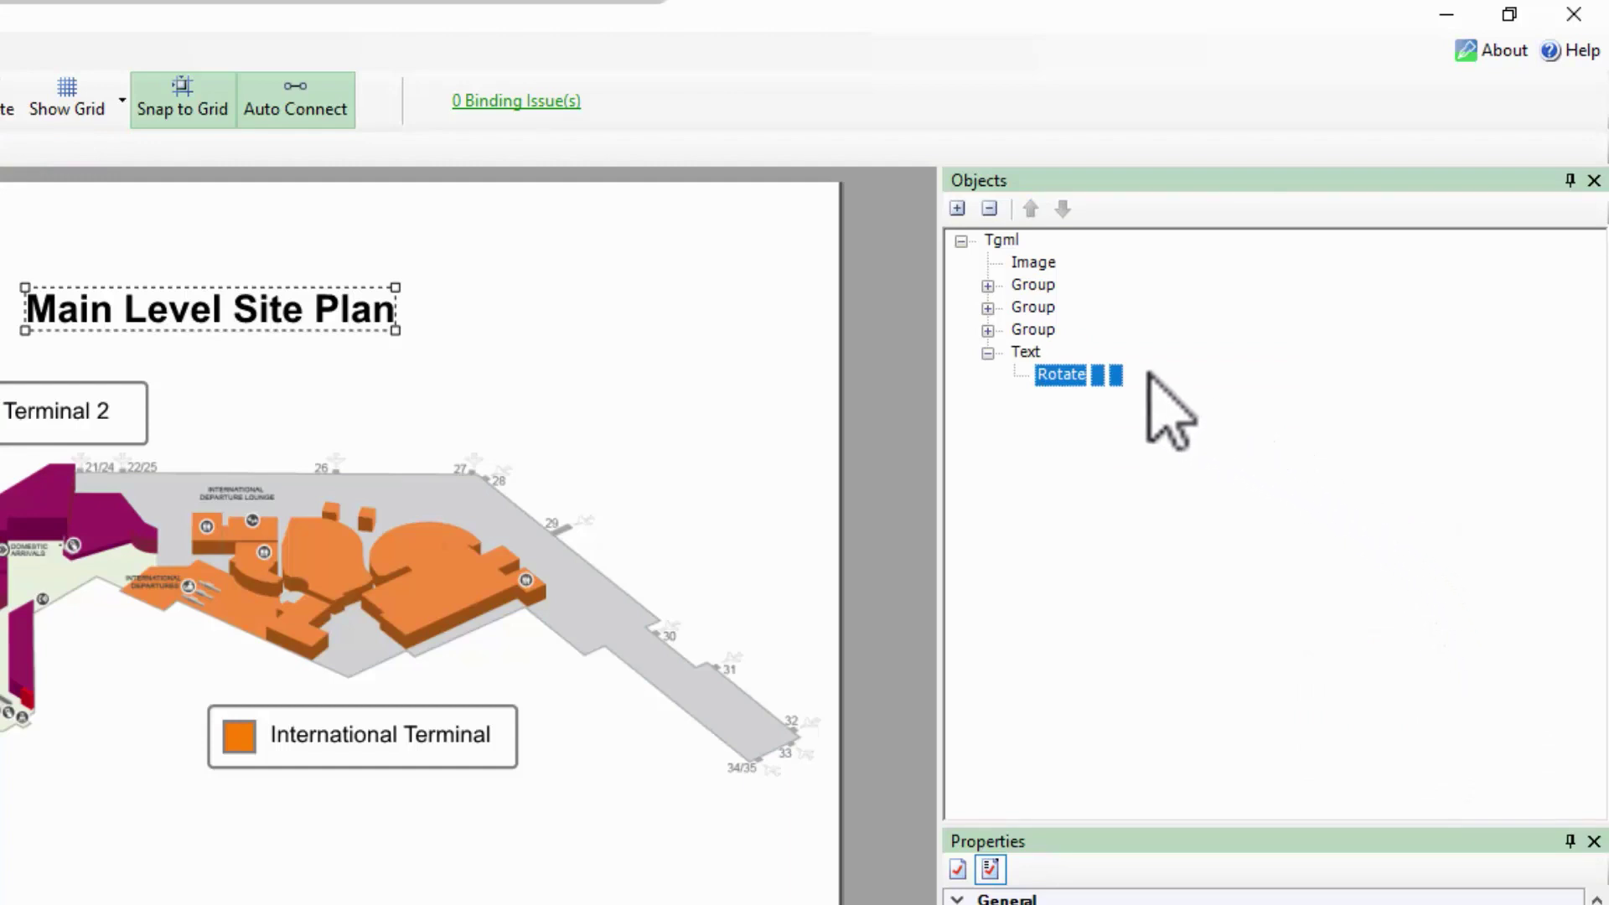
{"action": "left_click", "coordinate": [1070, 375]}
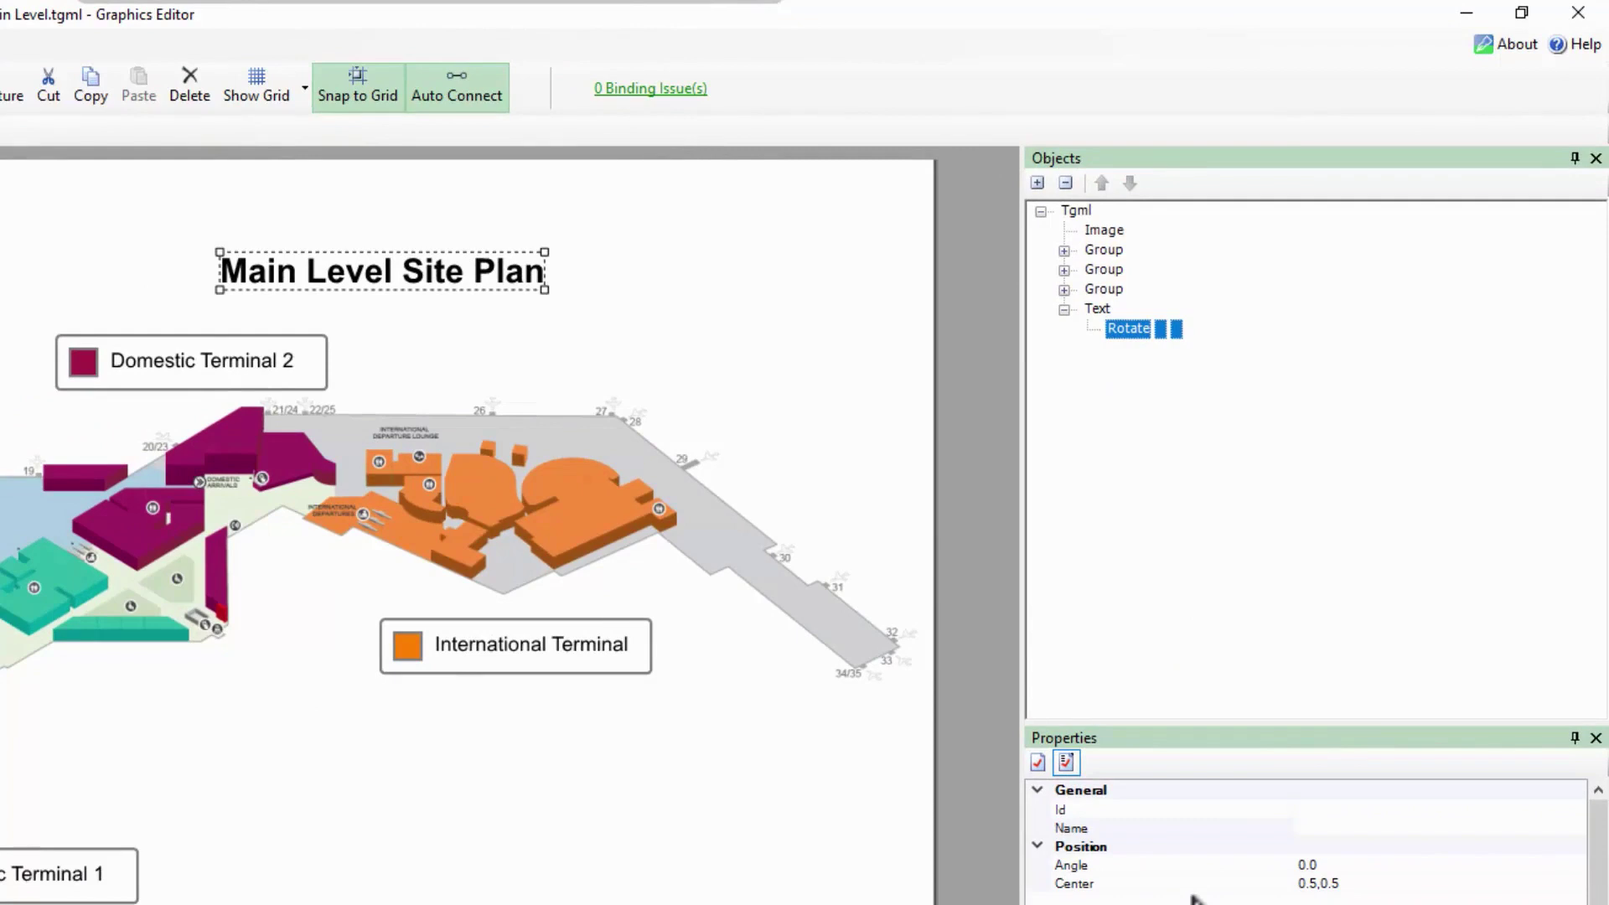
- Set the Rotate angle to 30 and its centre to 0,0.5, then delete the Rotate node
{"action": "left_click", "coordinate": [1379, 866]}
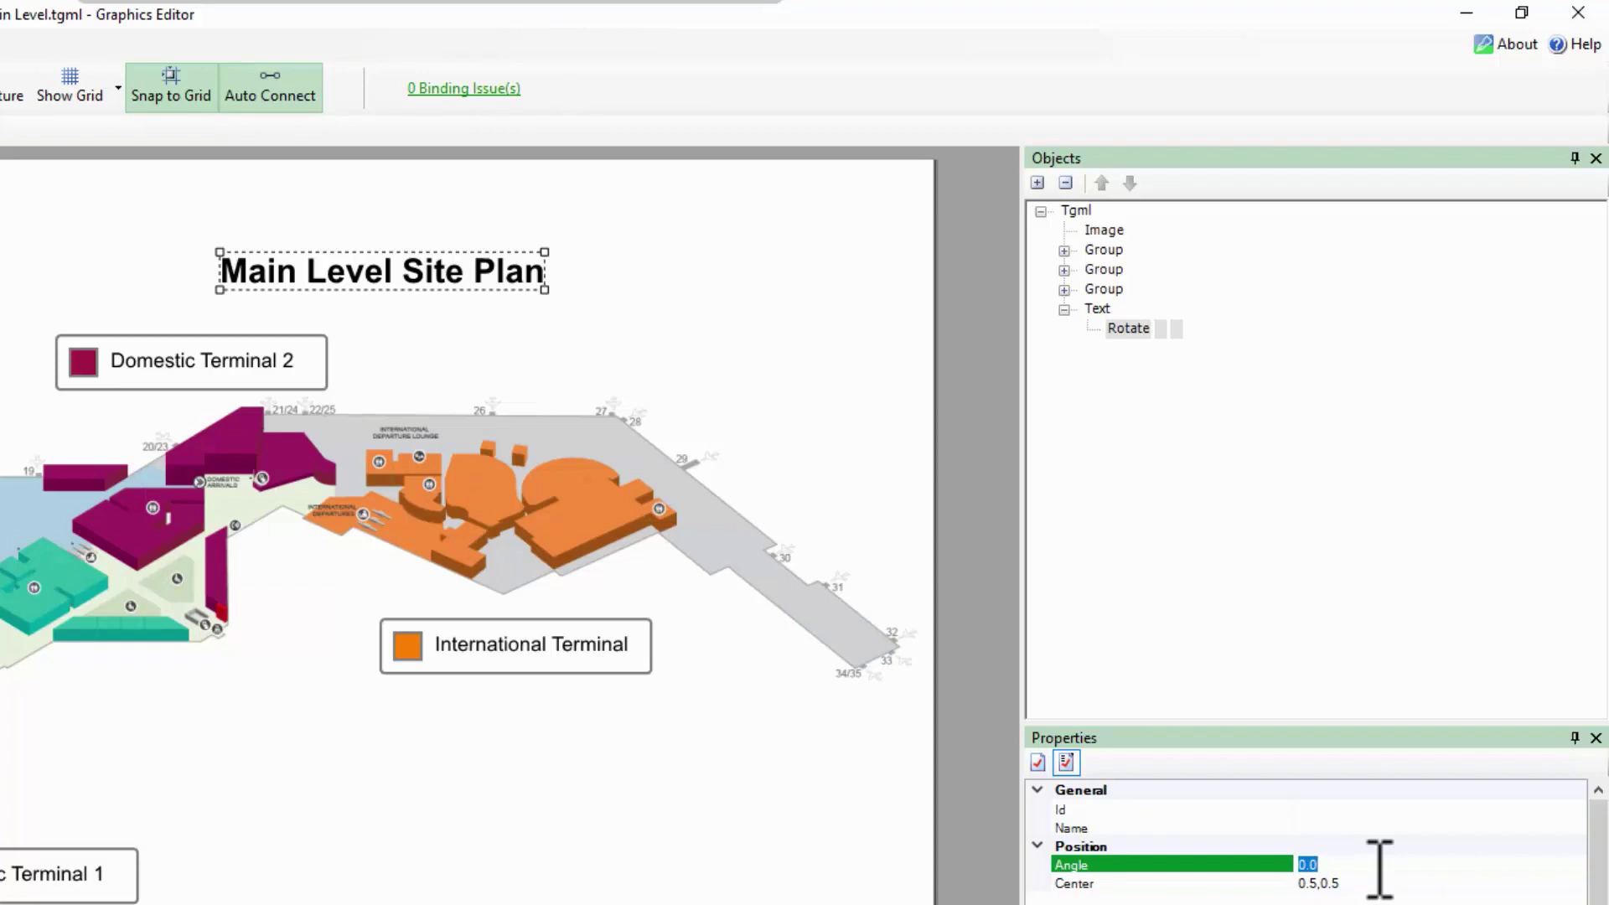
{"action": "type", "text": "30"}
{"action": "key", "text": "Return"}
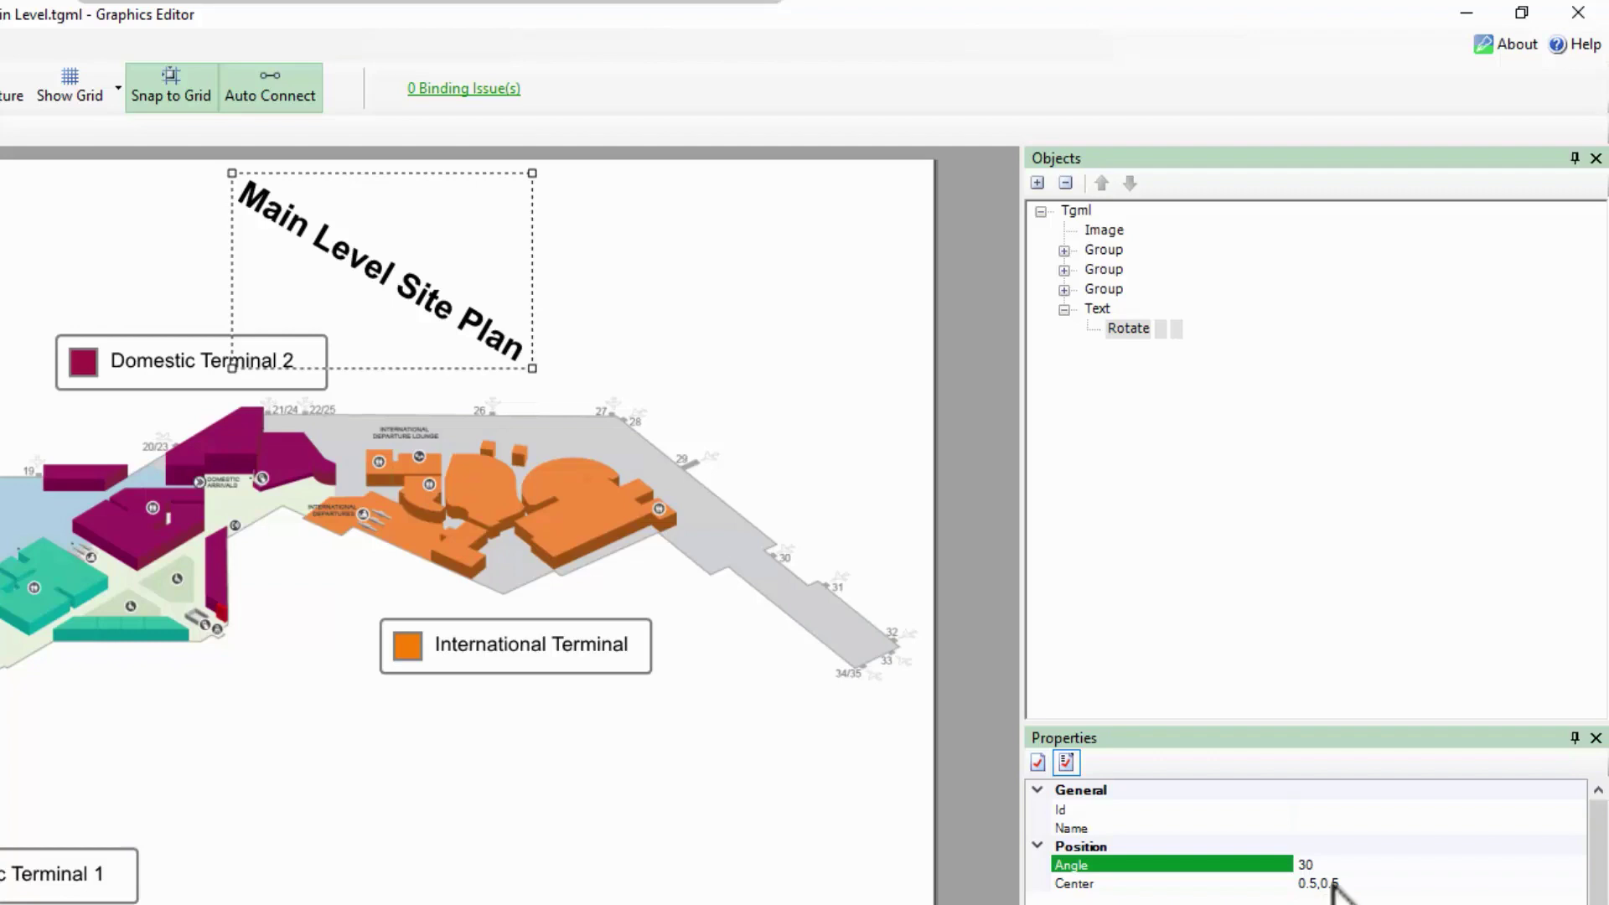
{"action": "left_click", "coordinate": [1361, 882]}
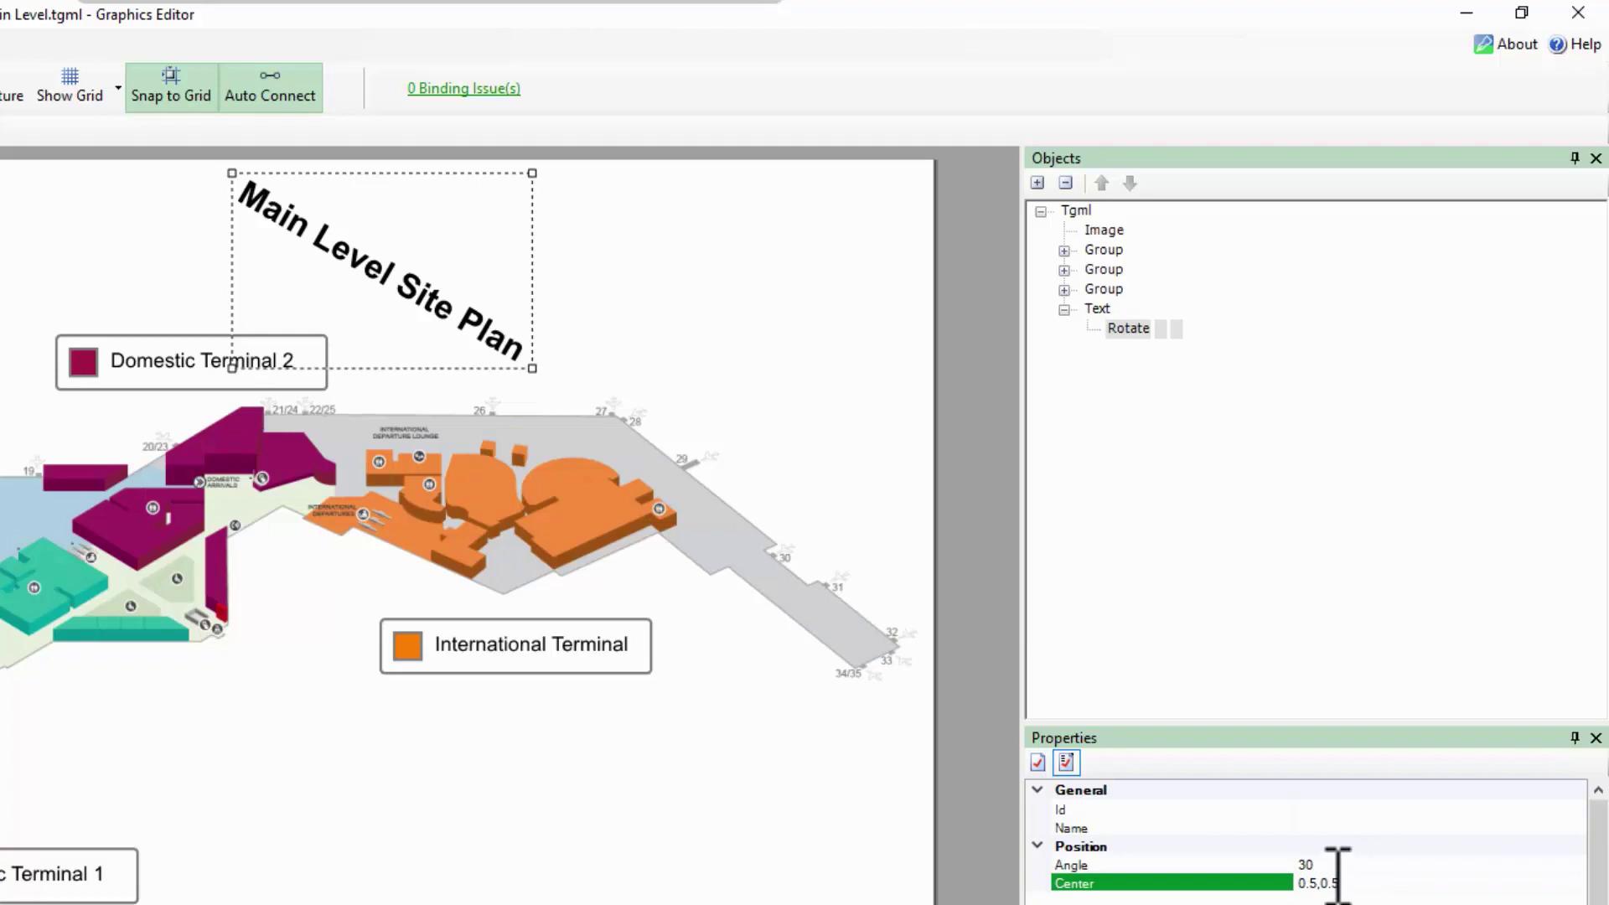
{"action": "left_click", "coordinate": [1323, 884]}
{"action": "key", "text": "BackSpace"}
{"action": "key", "text": "BackSpace"}
{"action": "key", "text": "Return"}
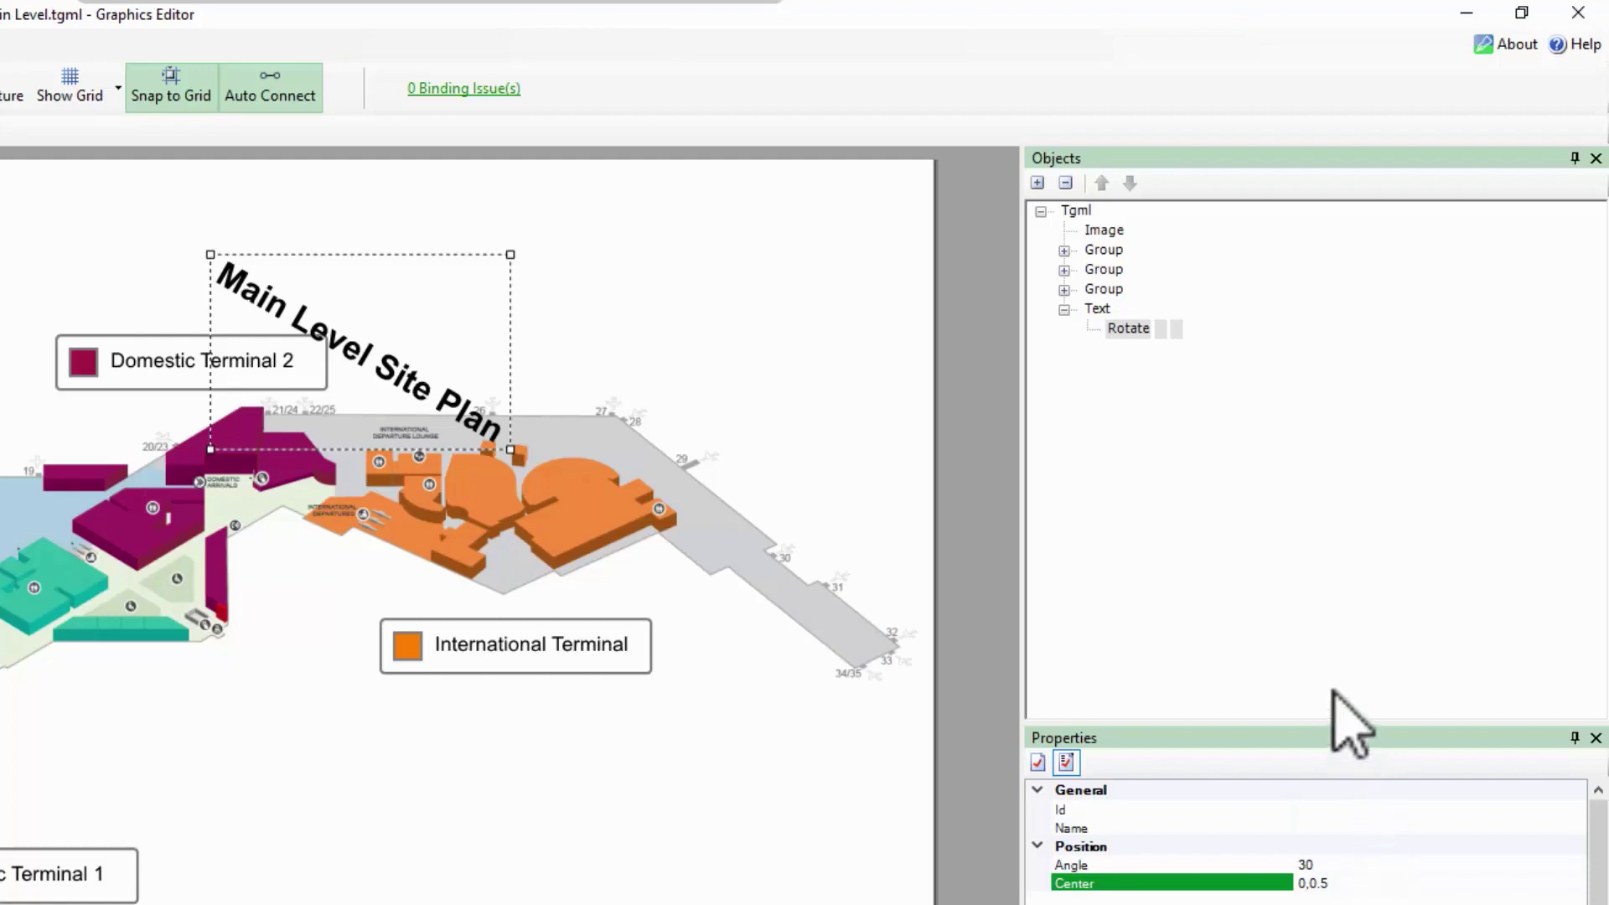
{"action": "left_click", "coordinate": [1127, 327]}
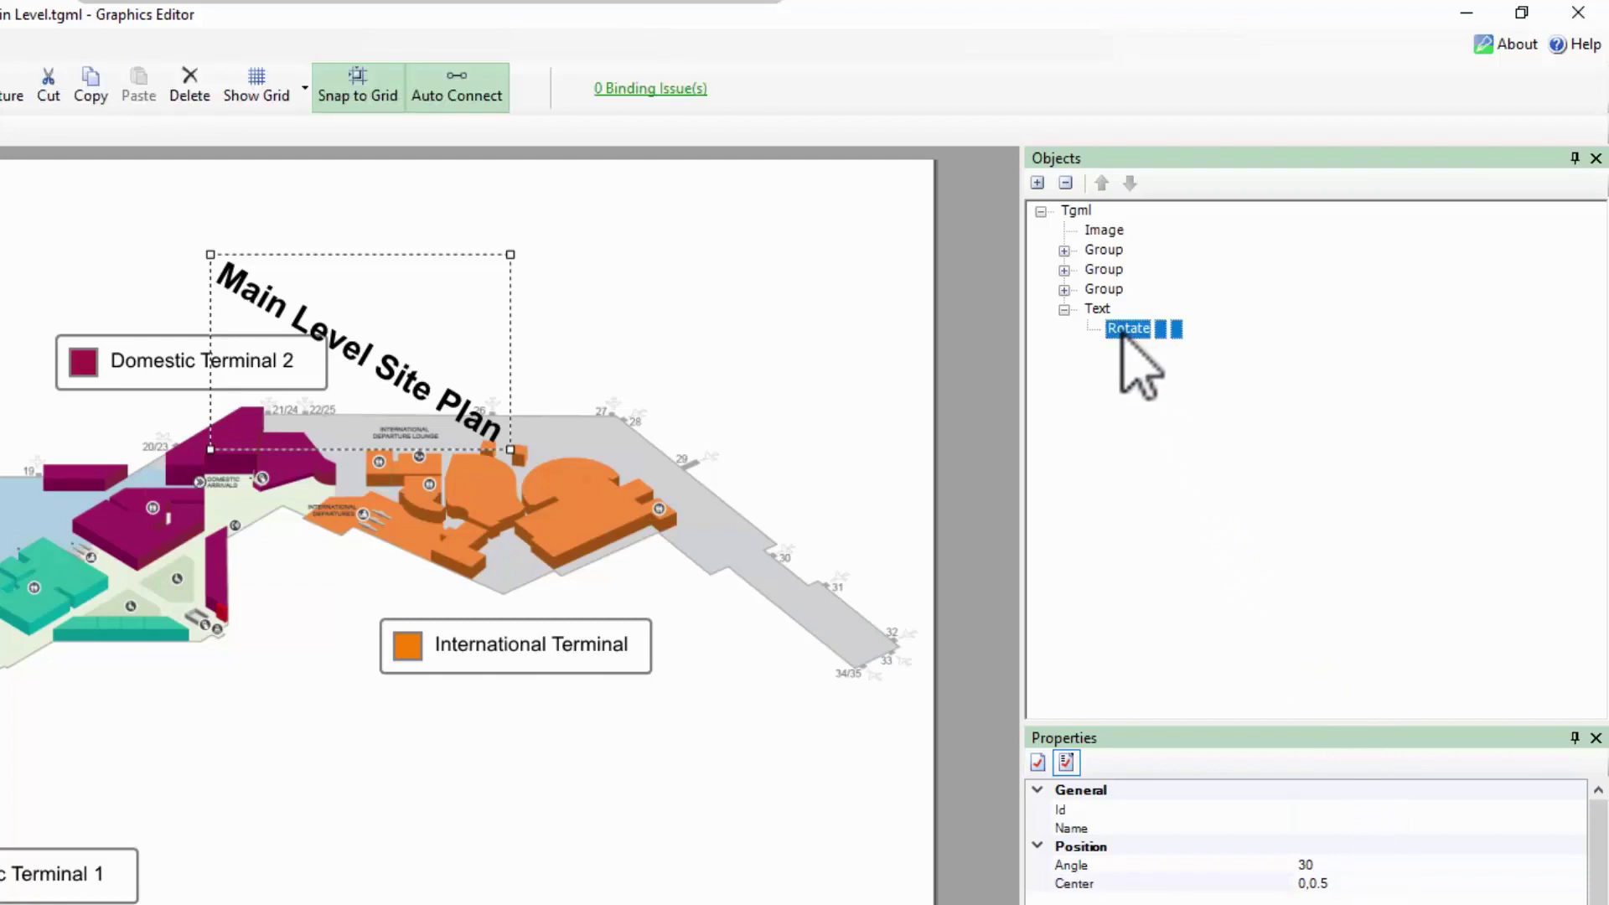
{"action": "key", "text": "Delete"}
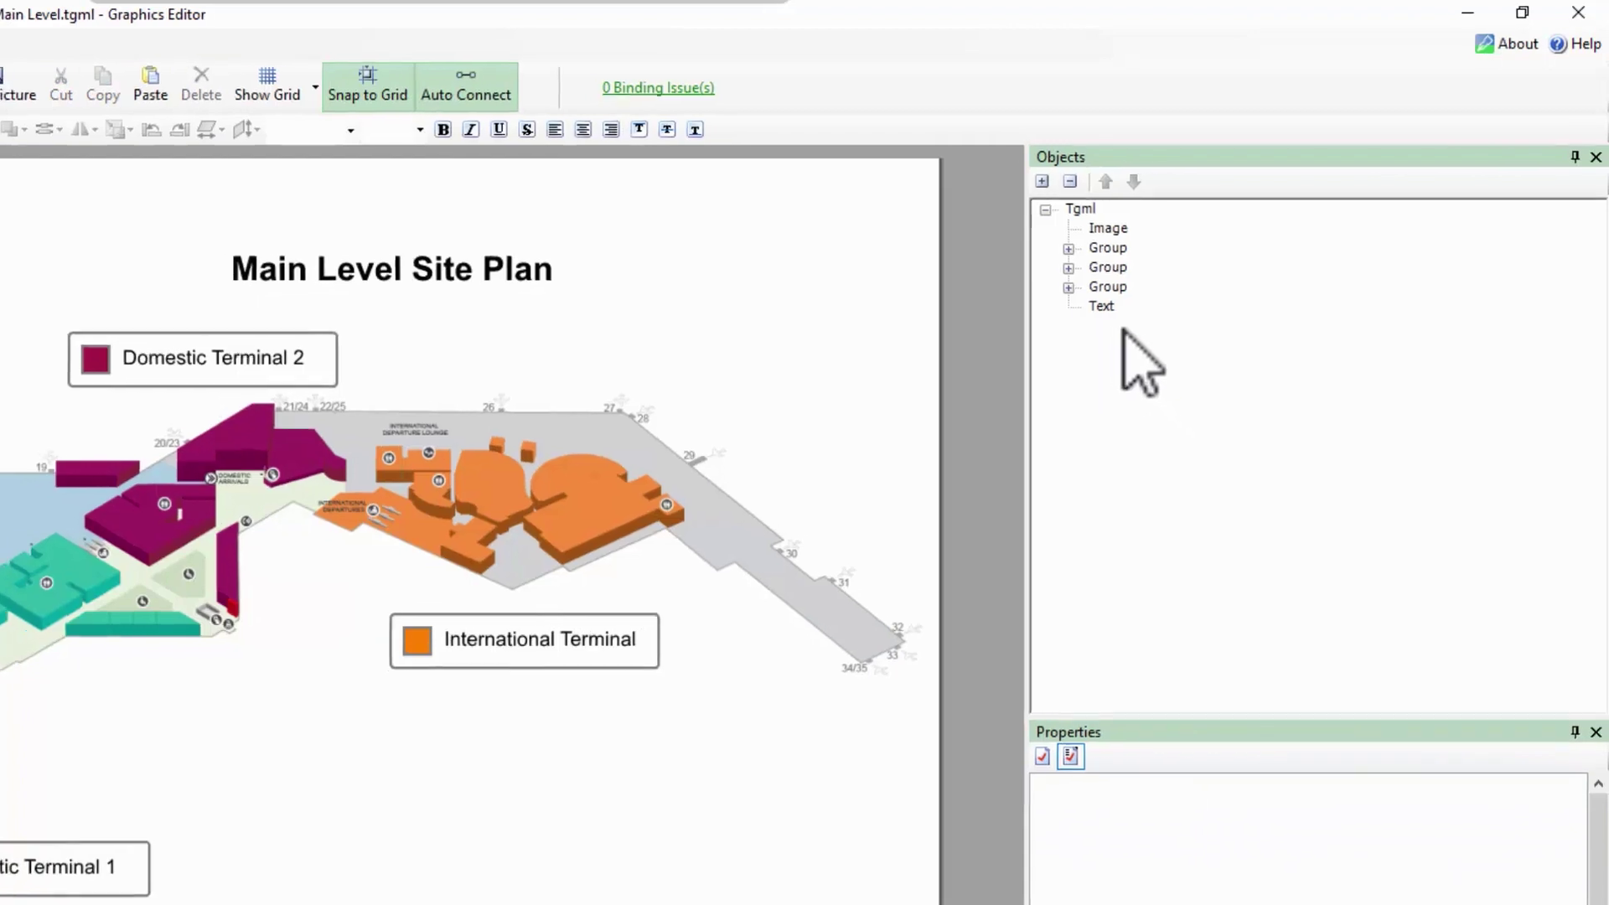
- Add a Scale transform as a child of the title Text node
{"action": "left_click", "coordinate": [1105, 309]}
{"action": "right_click", "coordinate": [1102, 310]}
{"action": "mouse_move", "coordinate": [1169, 295]}
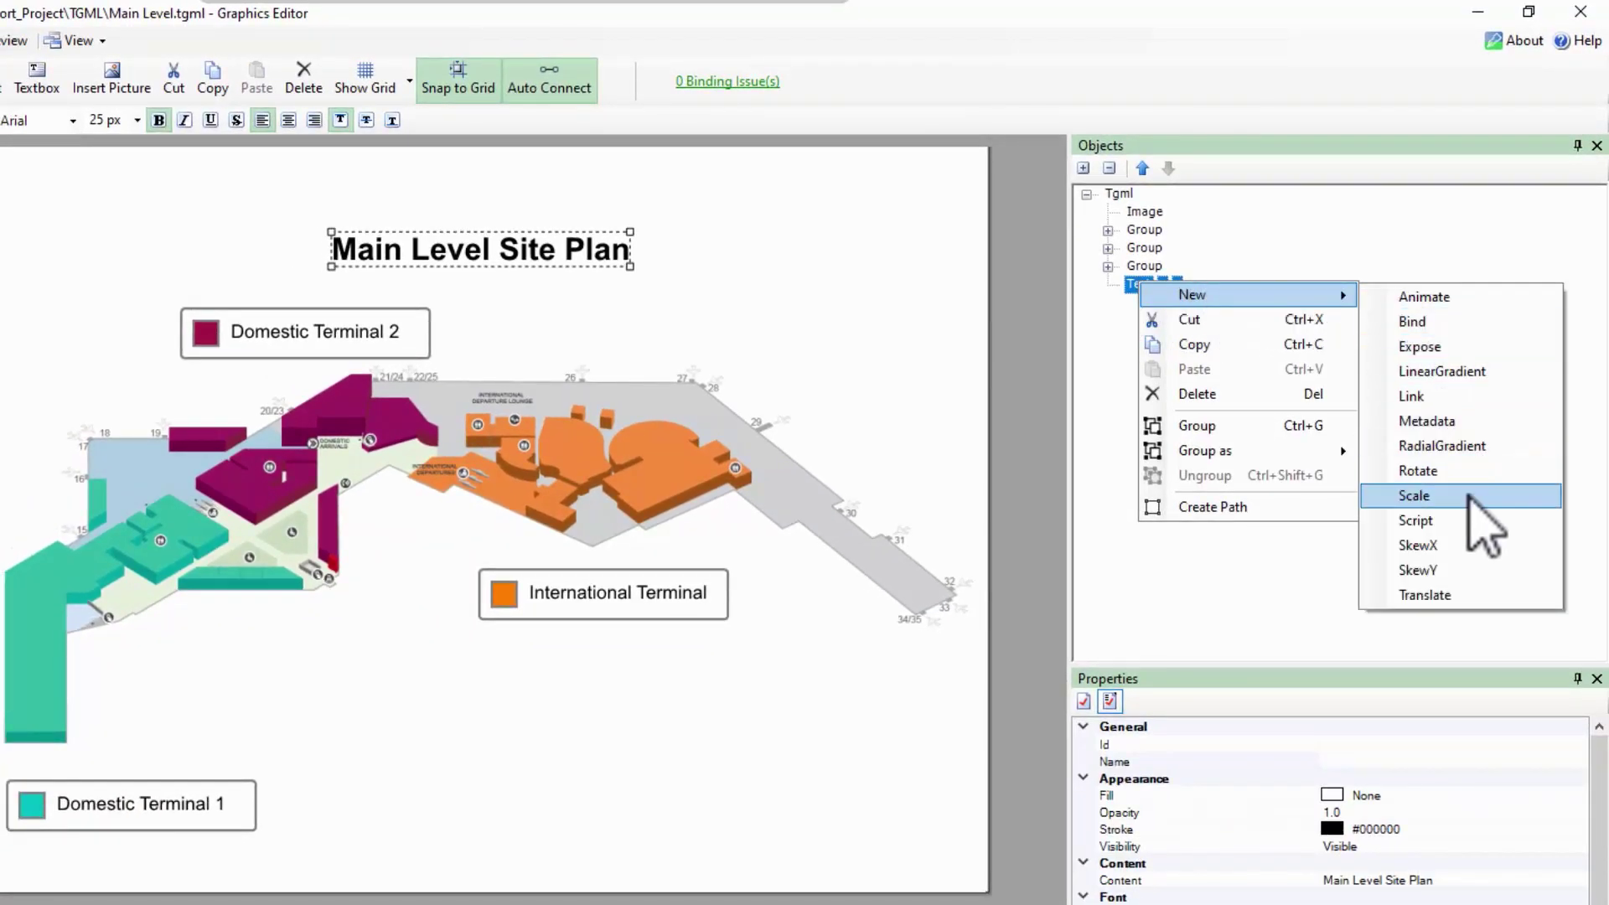
{"action": "left_click", "coordinate": [1484, 522]}
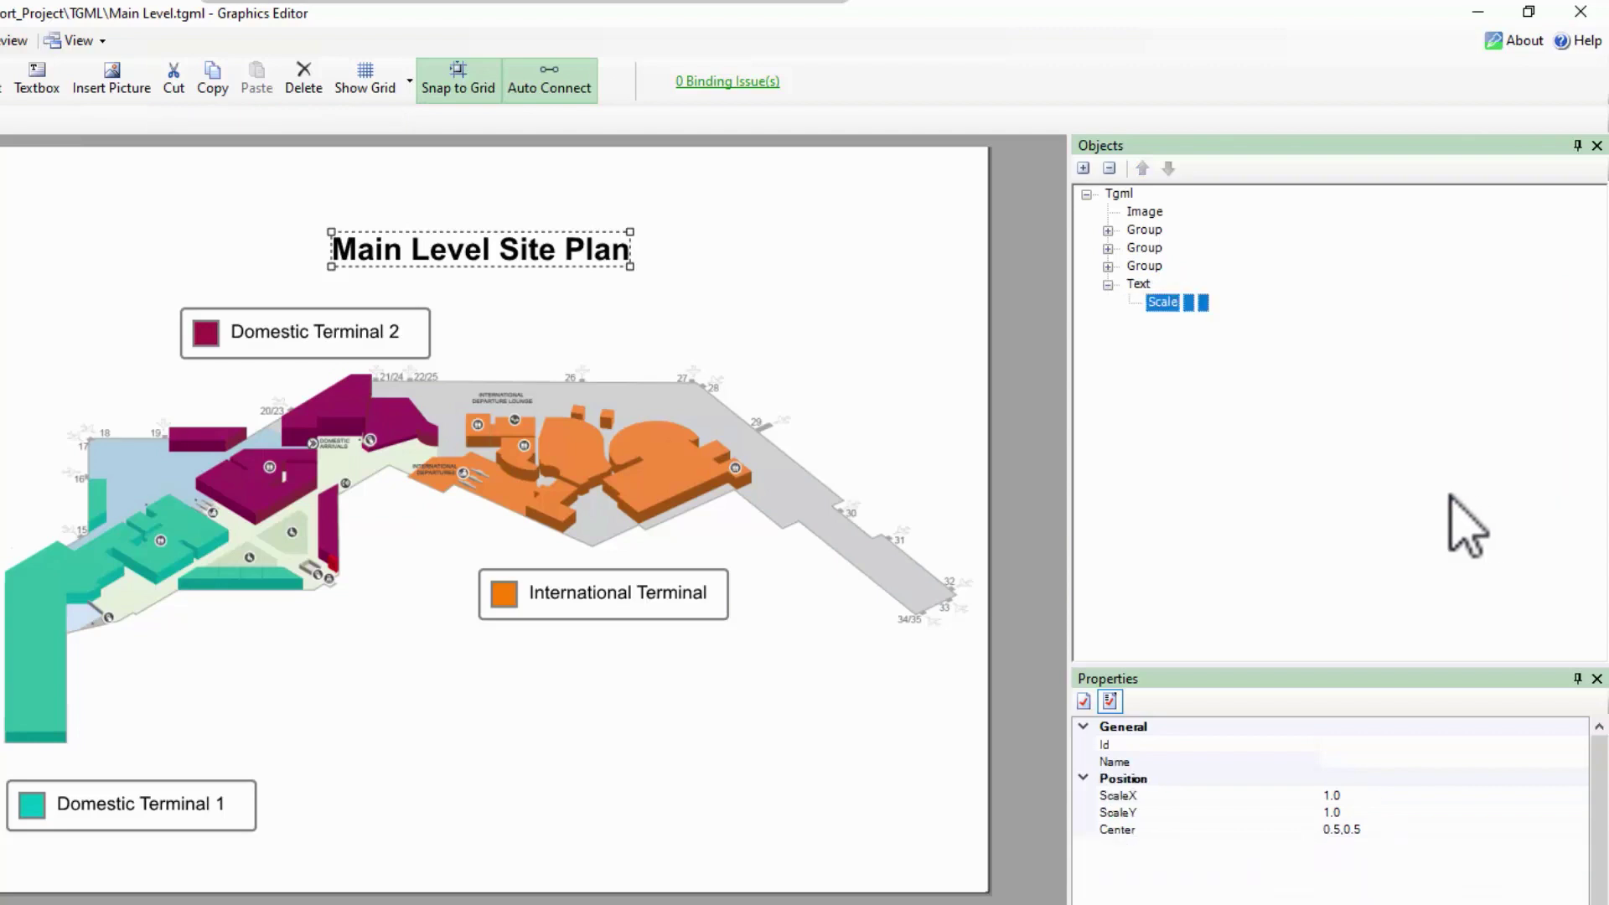
- Set ScaleX to 1.5 and ScaleY to 0.5, then delete the Scale transform
{"action": "left_click", "coordinate": [1372, 795]}
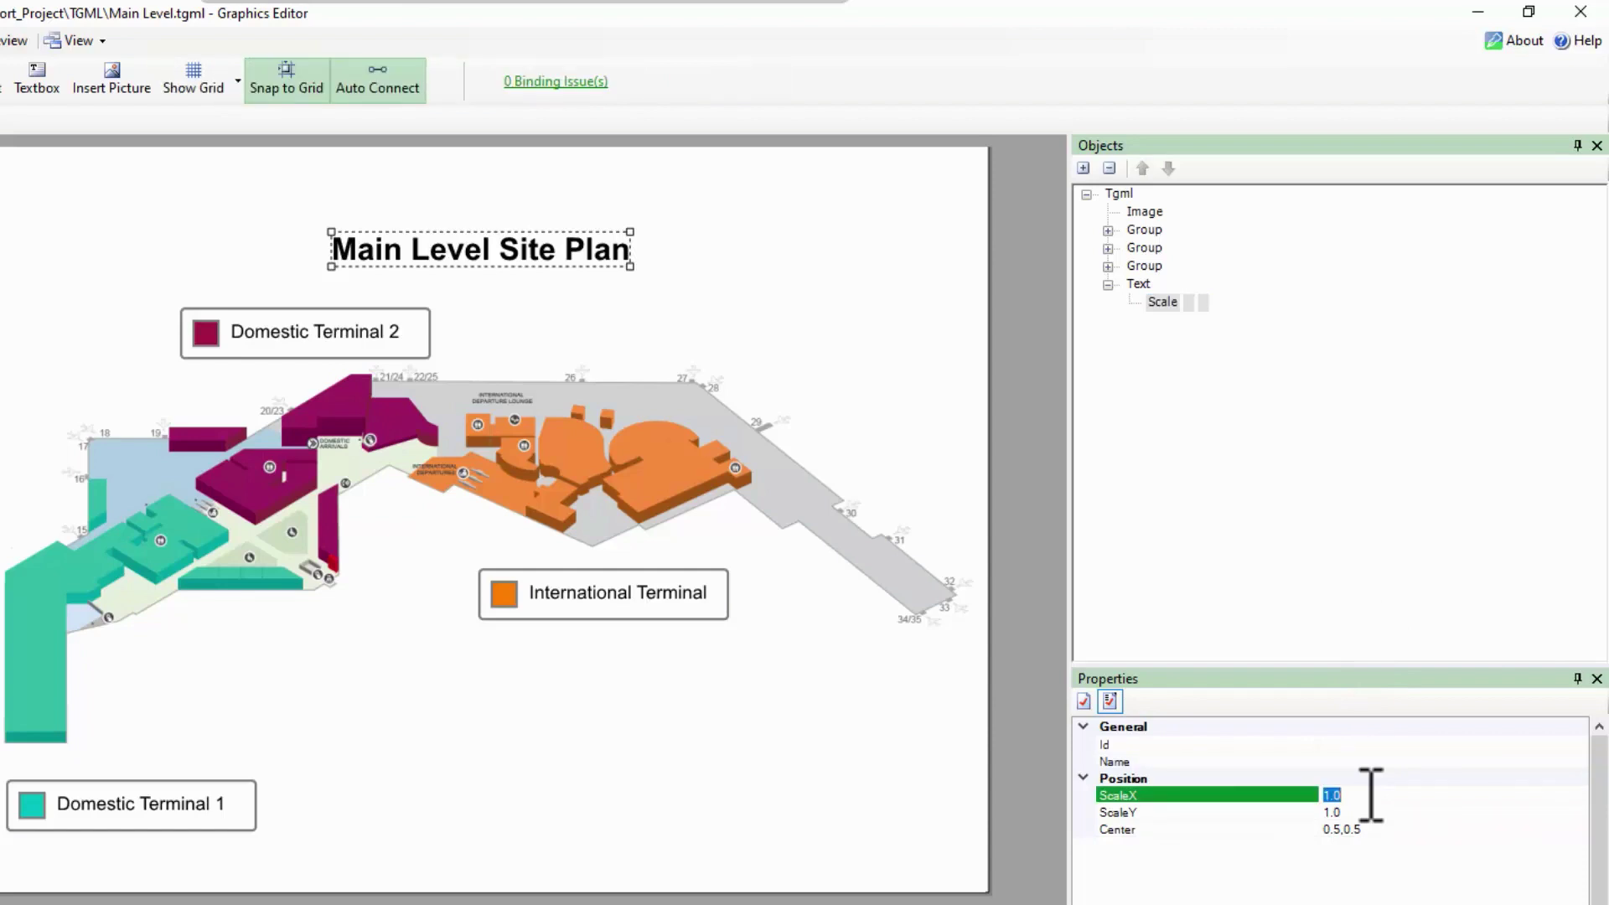
{"action": "type", "text": "1.5"}
{"action": "key", "text": "Return"}
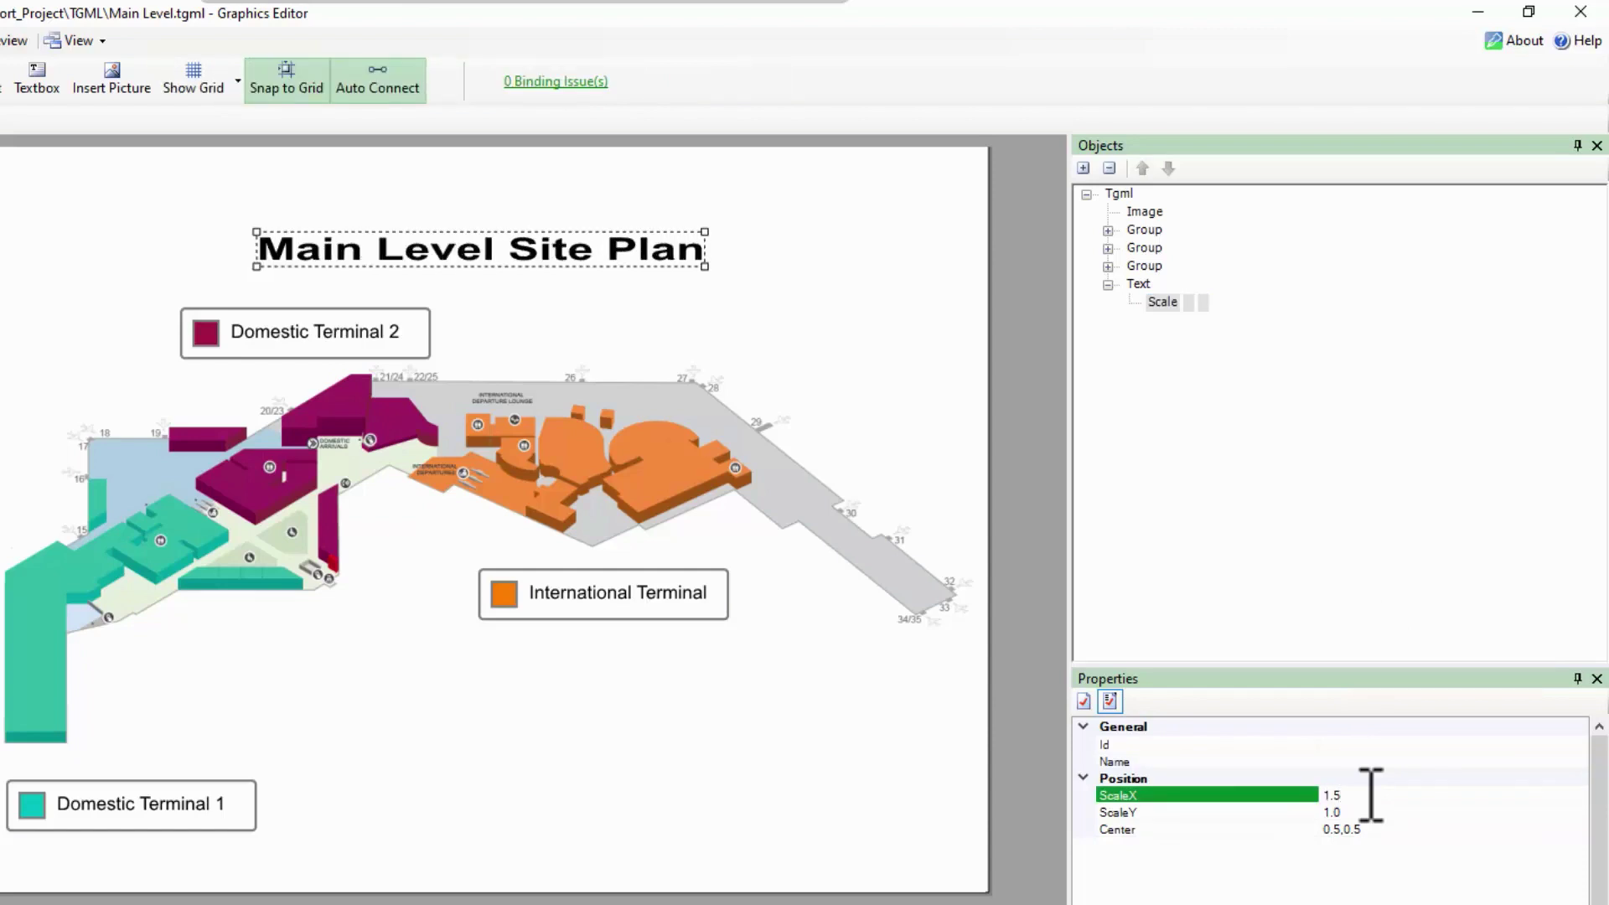
{"action": "key", "text": "Down"}
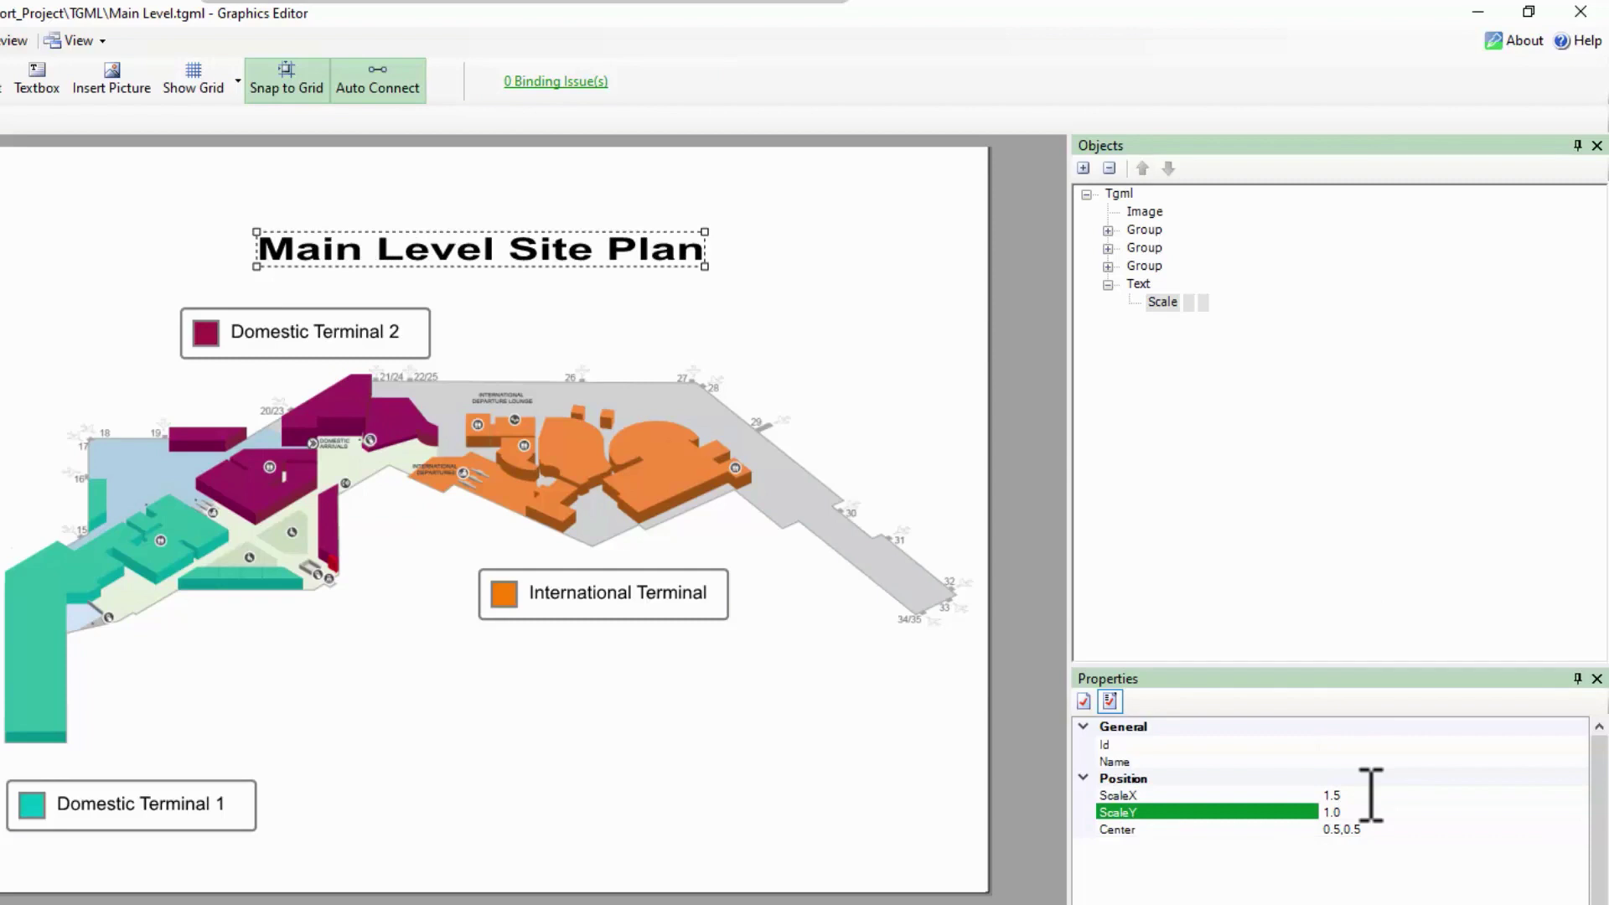
{"action": "type", "text": "0.5"}
{"action": "key", "text": "Return"}
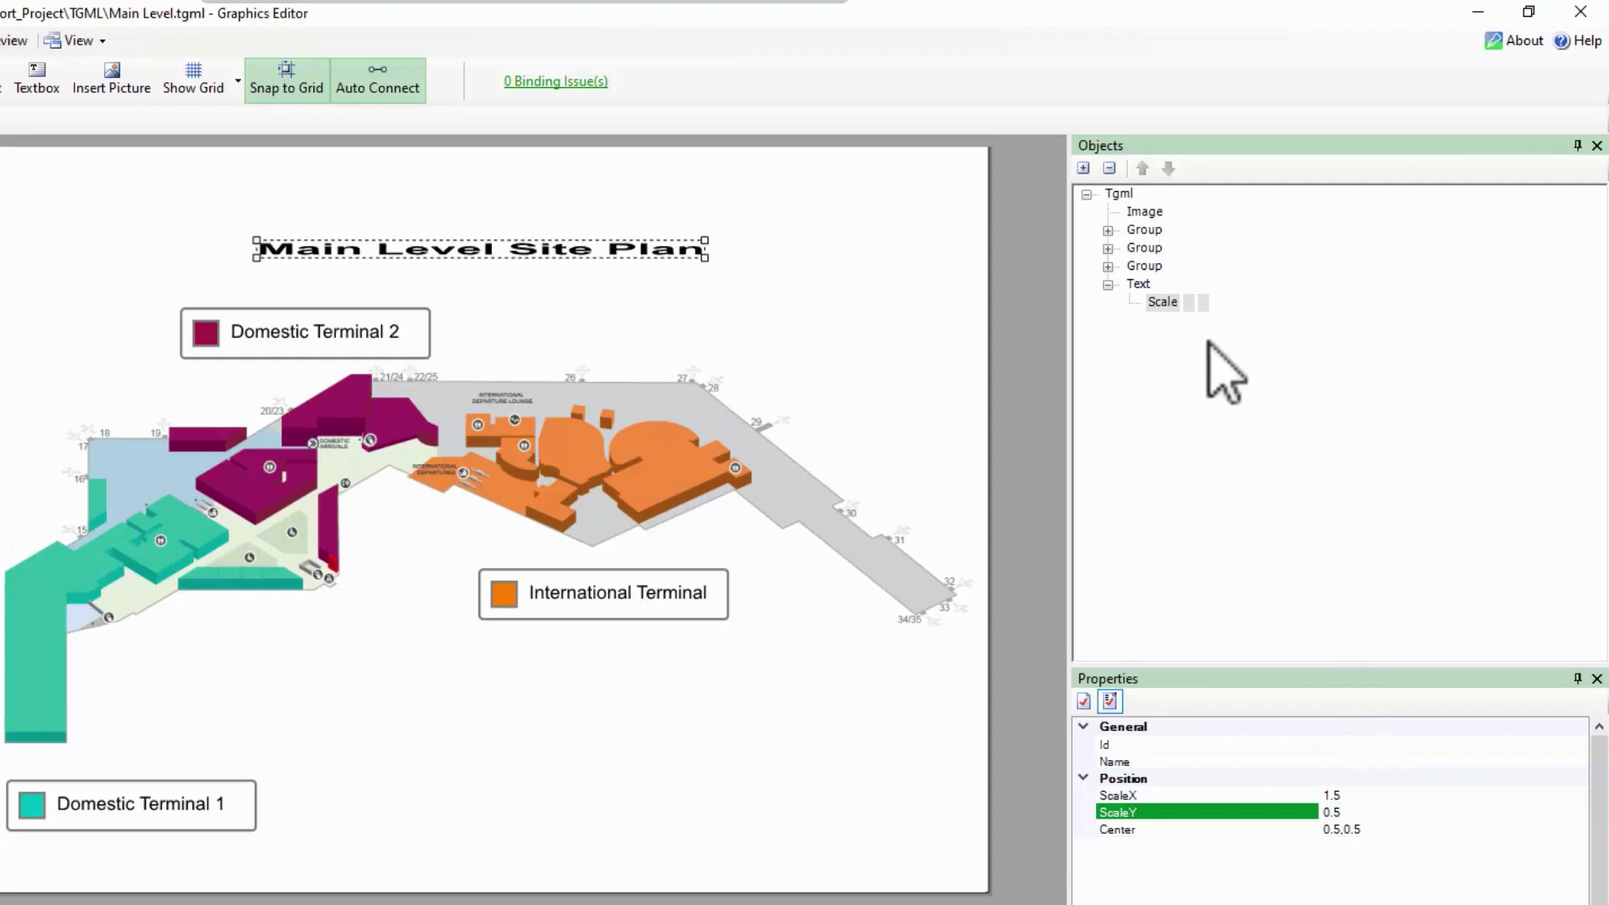
{"action": "left_click", "coordinate": [1165, 303]}
{"action": "key", "text": "Delete"}
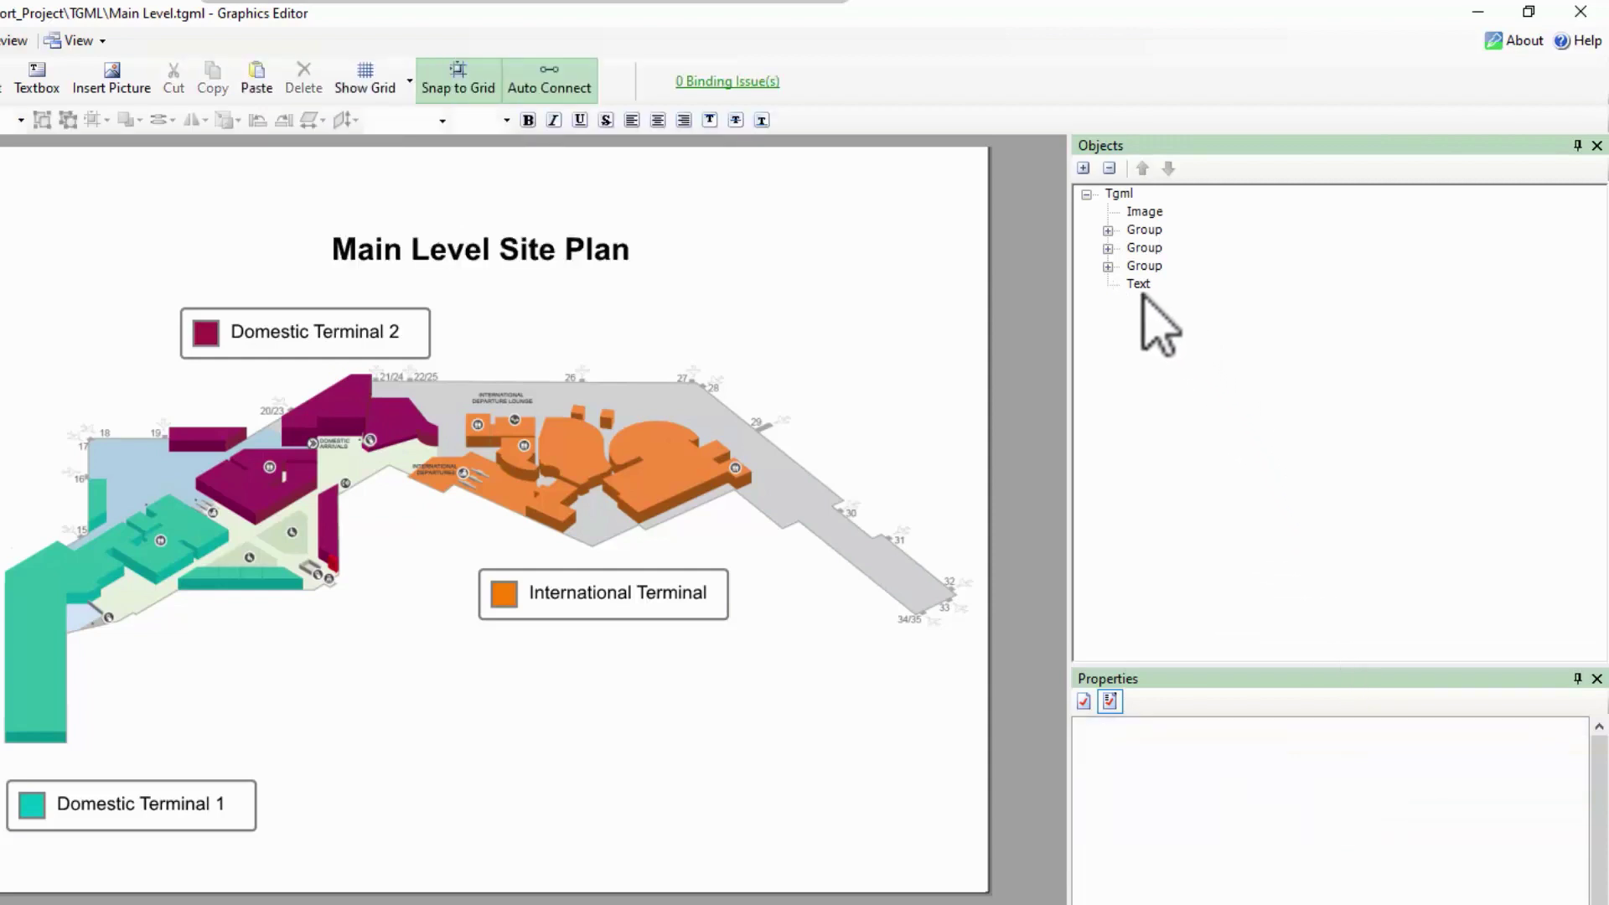
{"action": "left_click", "coordinate": [1138, 284]}
{"action": "right_click", "coordinate": [1138, 285]}
{"action": "mouse_move", "coordinate": [1202, 296]}
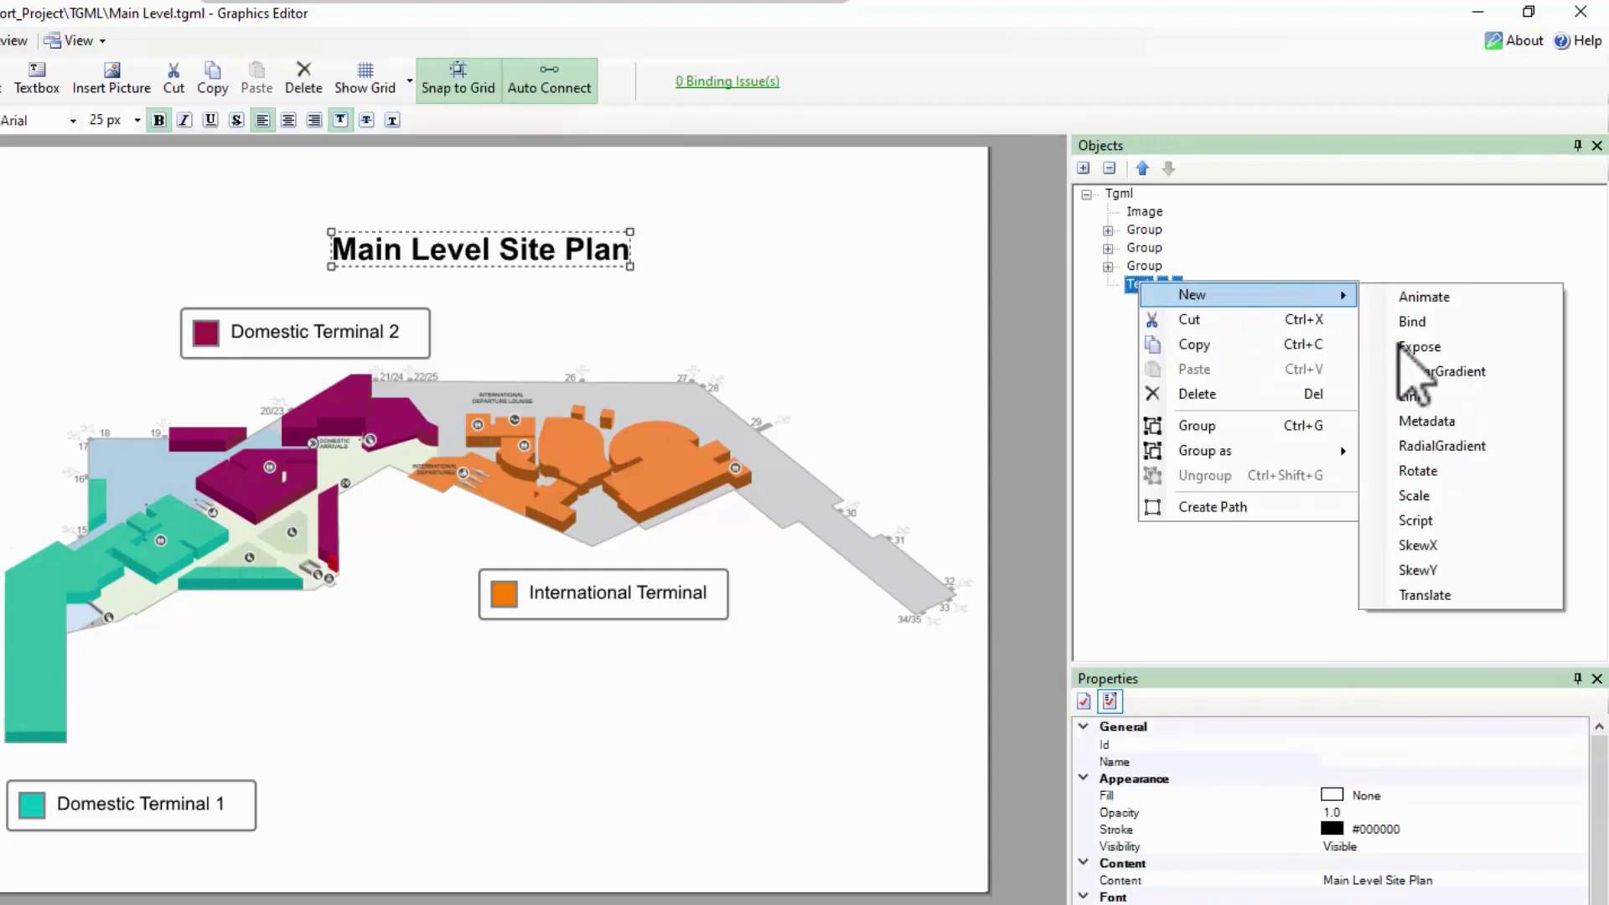
{"action": "left_click", "coordinate": [1440, 546]}
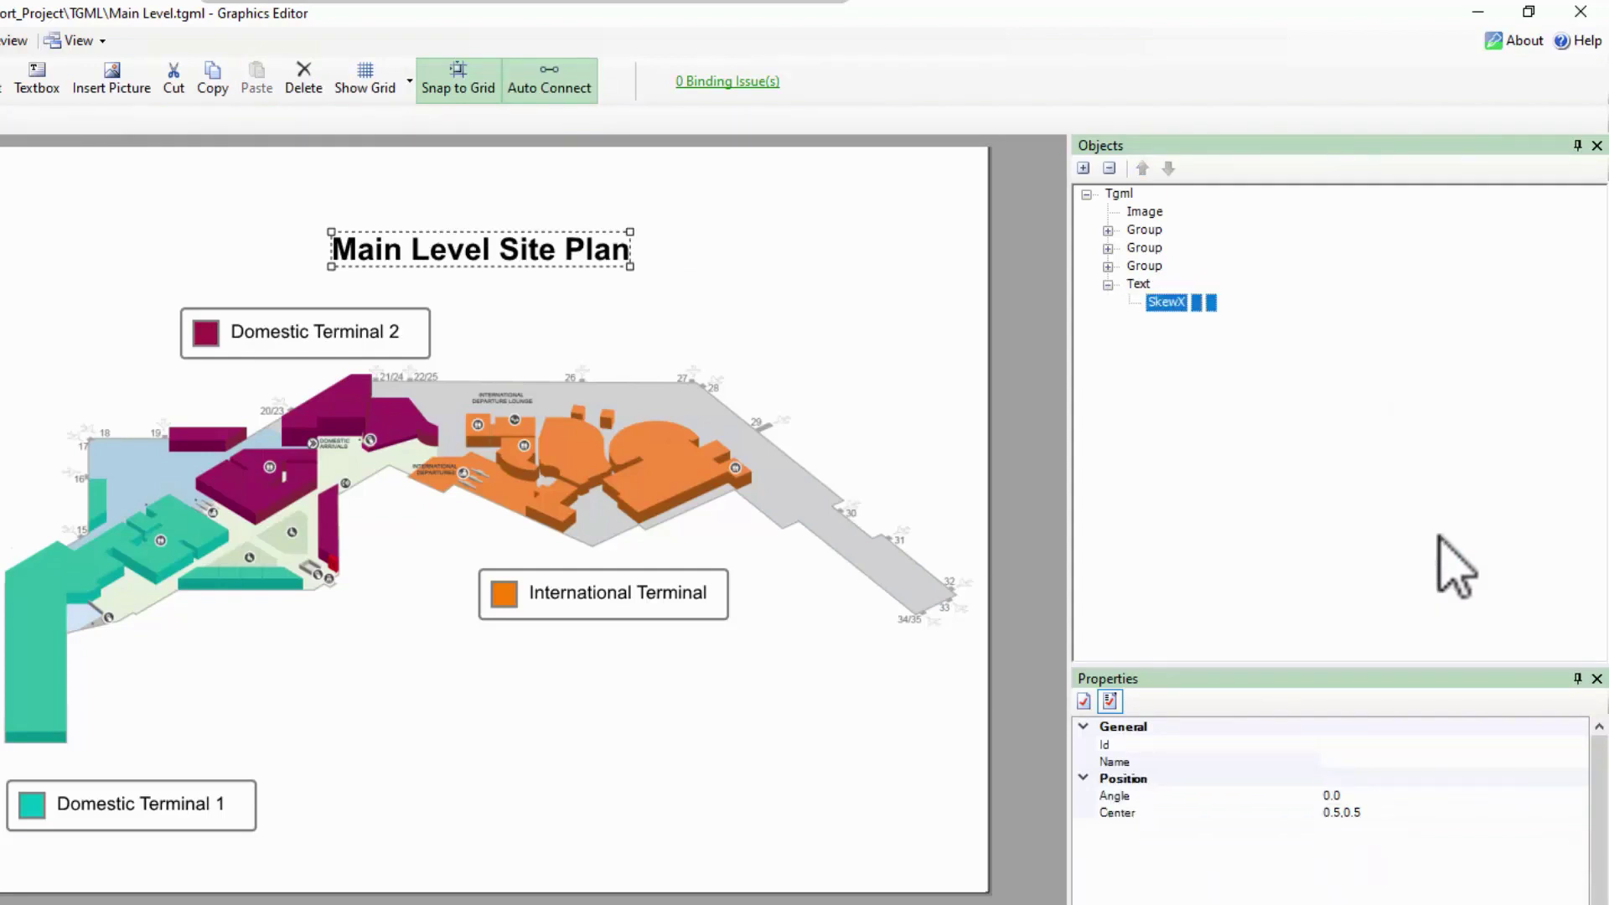
{"action": "left_click", "coordinate": [1358, 796]}
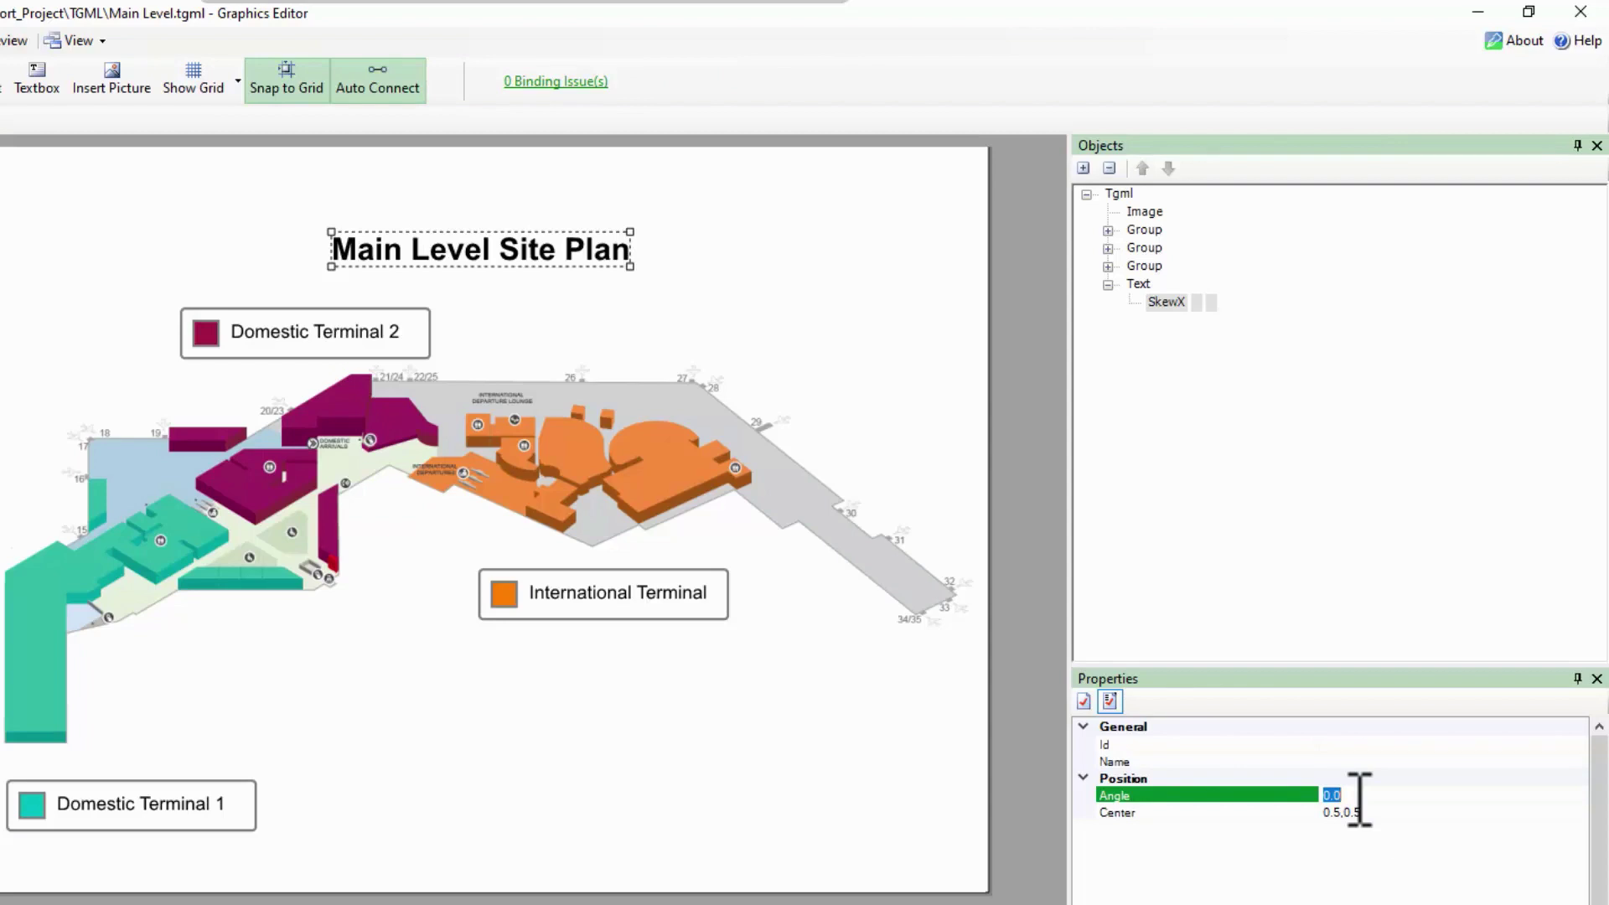
{"action": "type", "text": "30"}
{"action": "key", "text": "Return"}
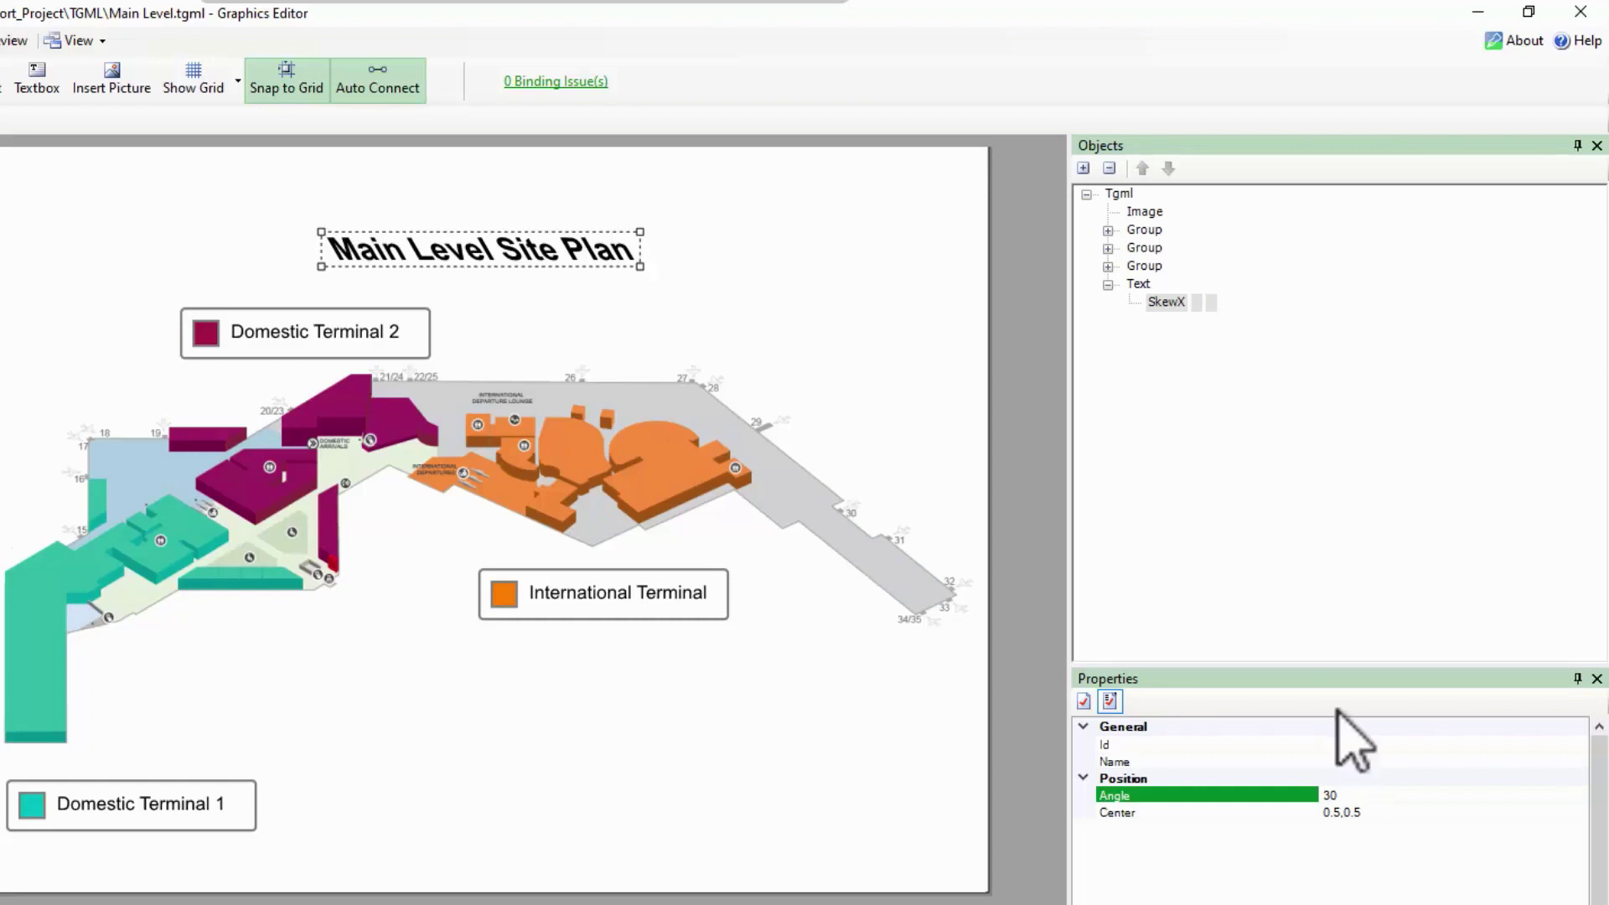
{"action": "left_click", "coordinate": [1152, 304]}
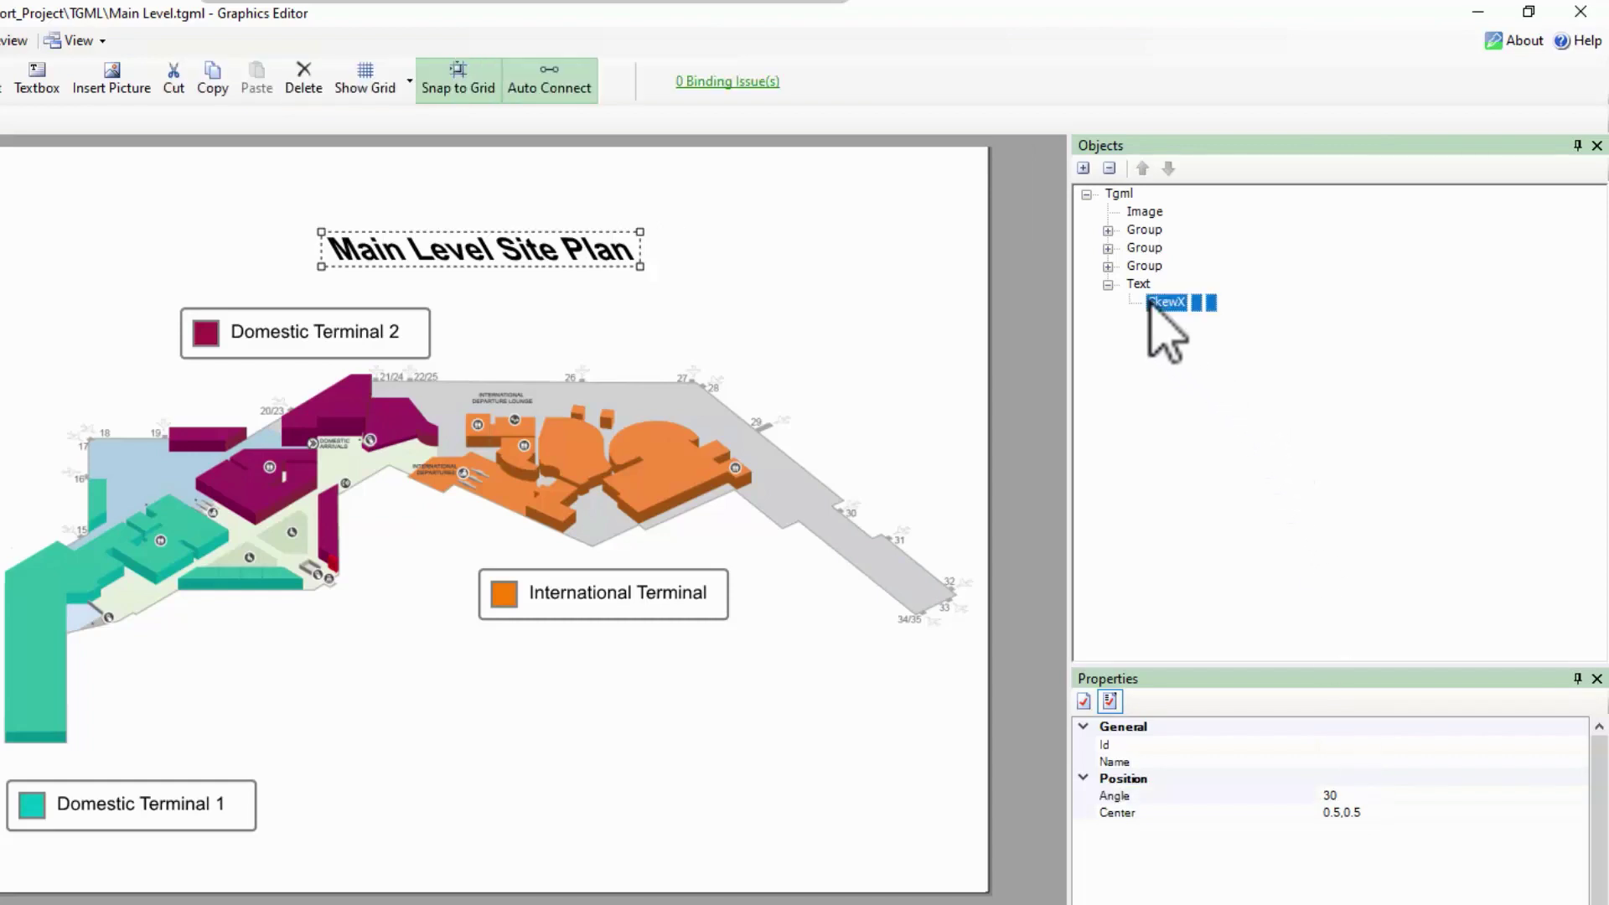
{"action": "key", "text": "Delete"}
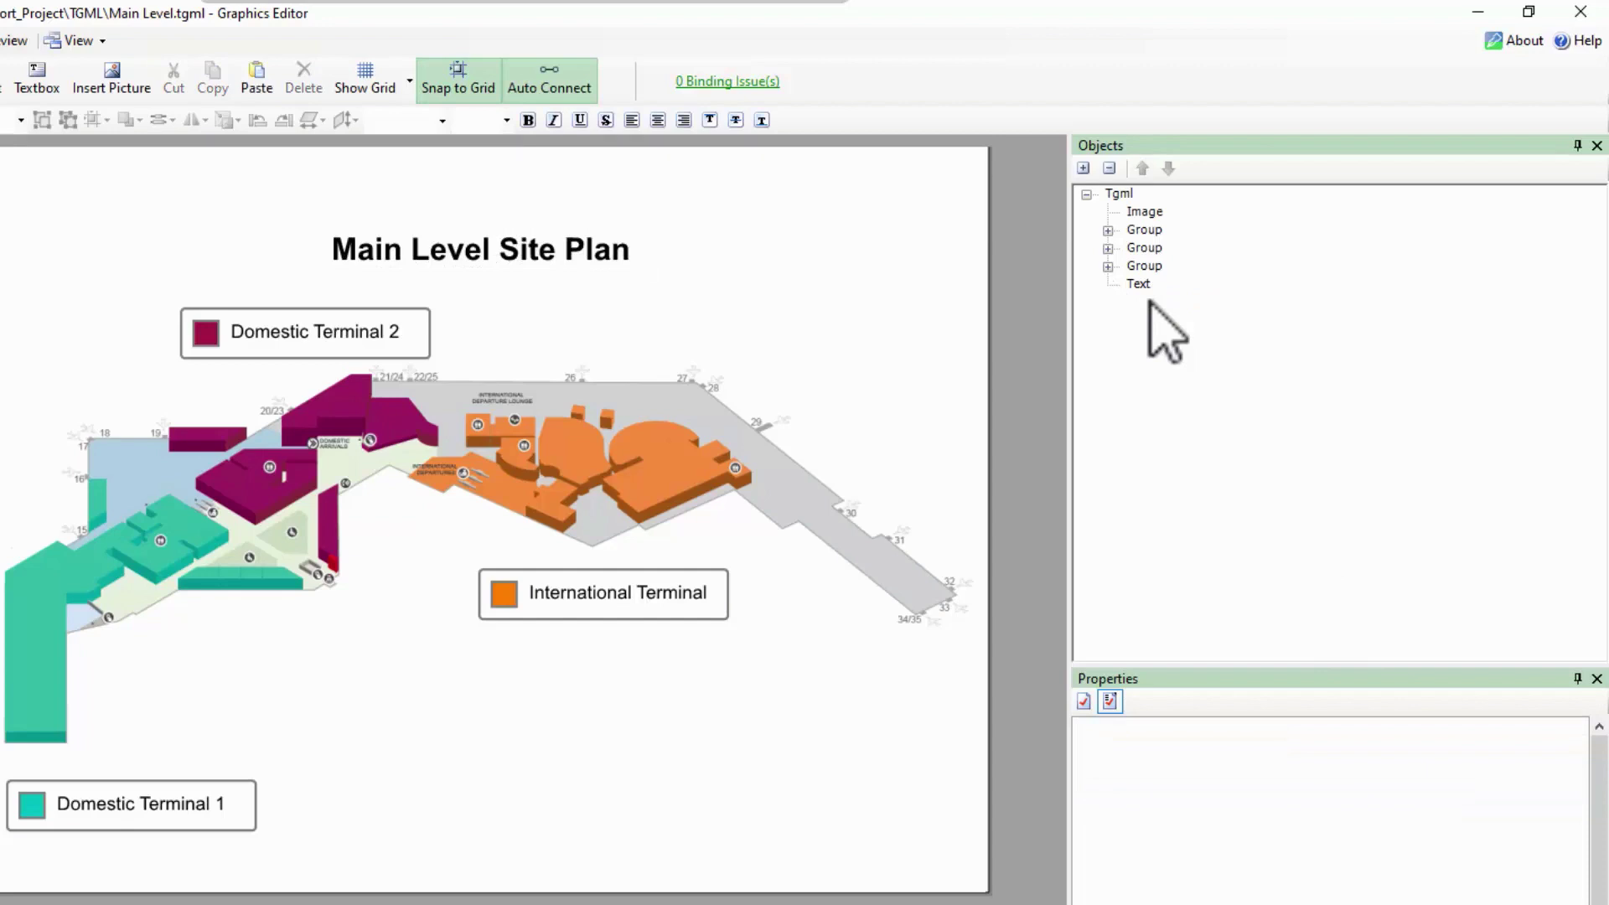
{"action": "left_click", "coordinate": [1141, 282]}
{"action": "right_click", "coordinate": [1143, 285]}
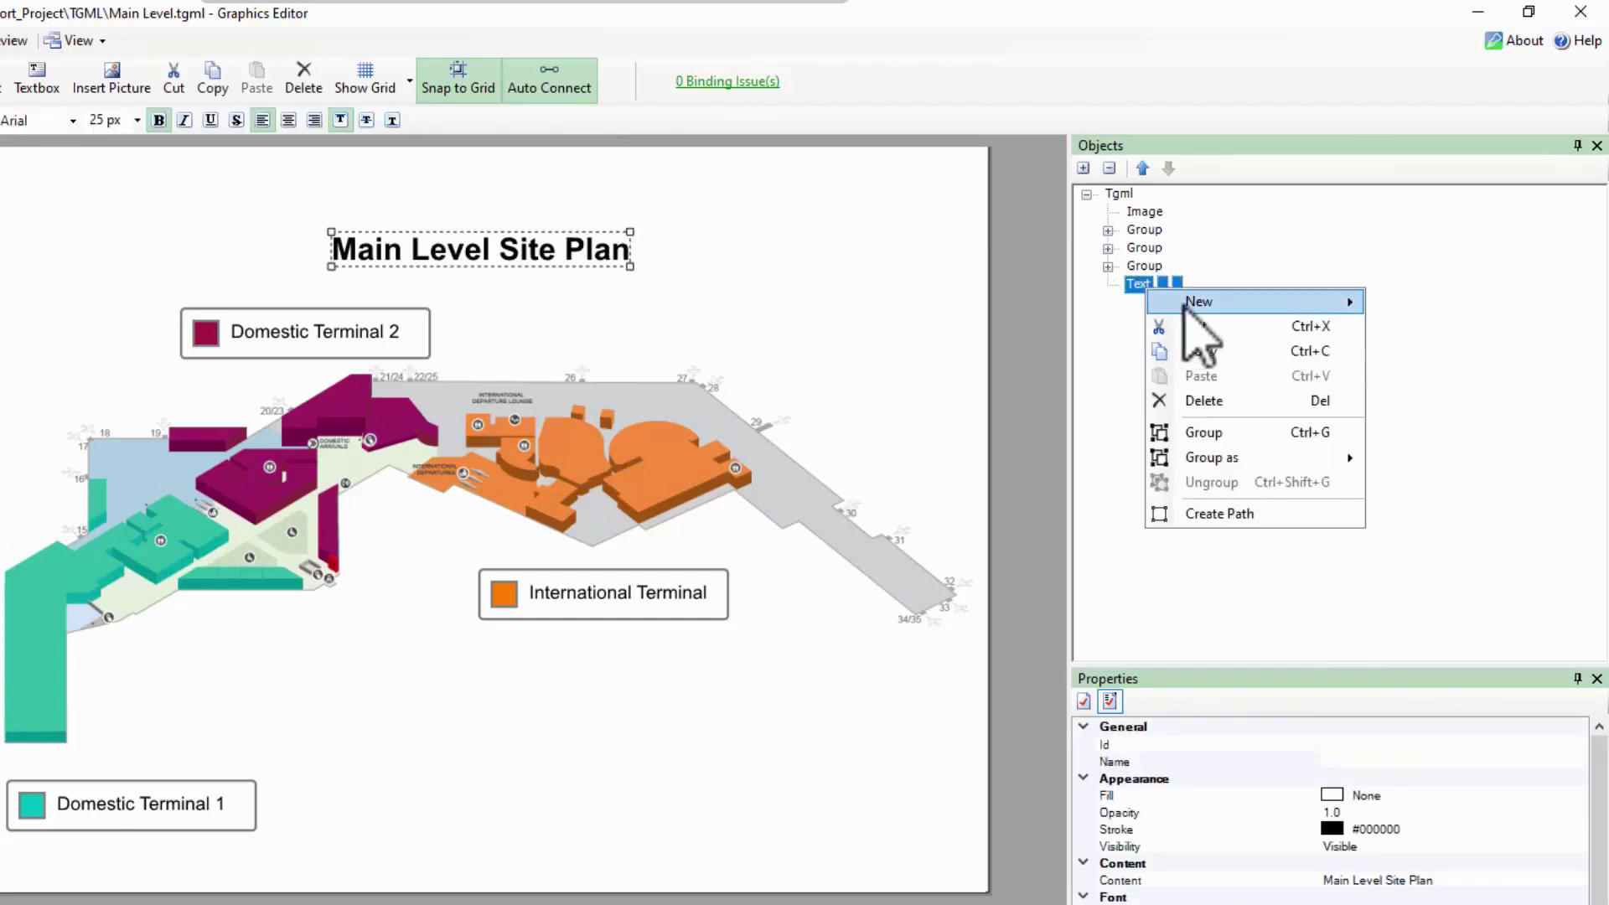
{"action": "mouse_move", "coordinate": [1190, 303]}
{"action": "left_click", "coordinate": [1434, 577]}
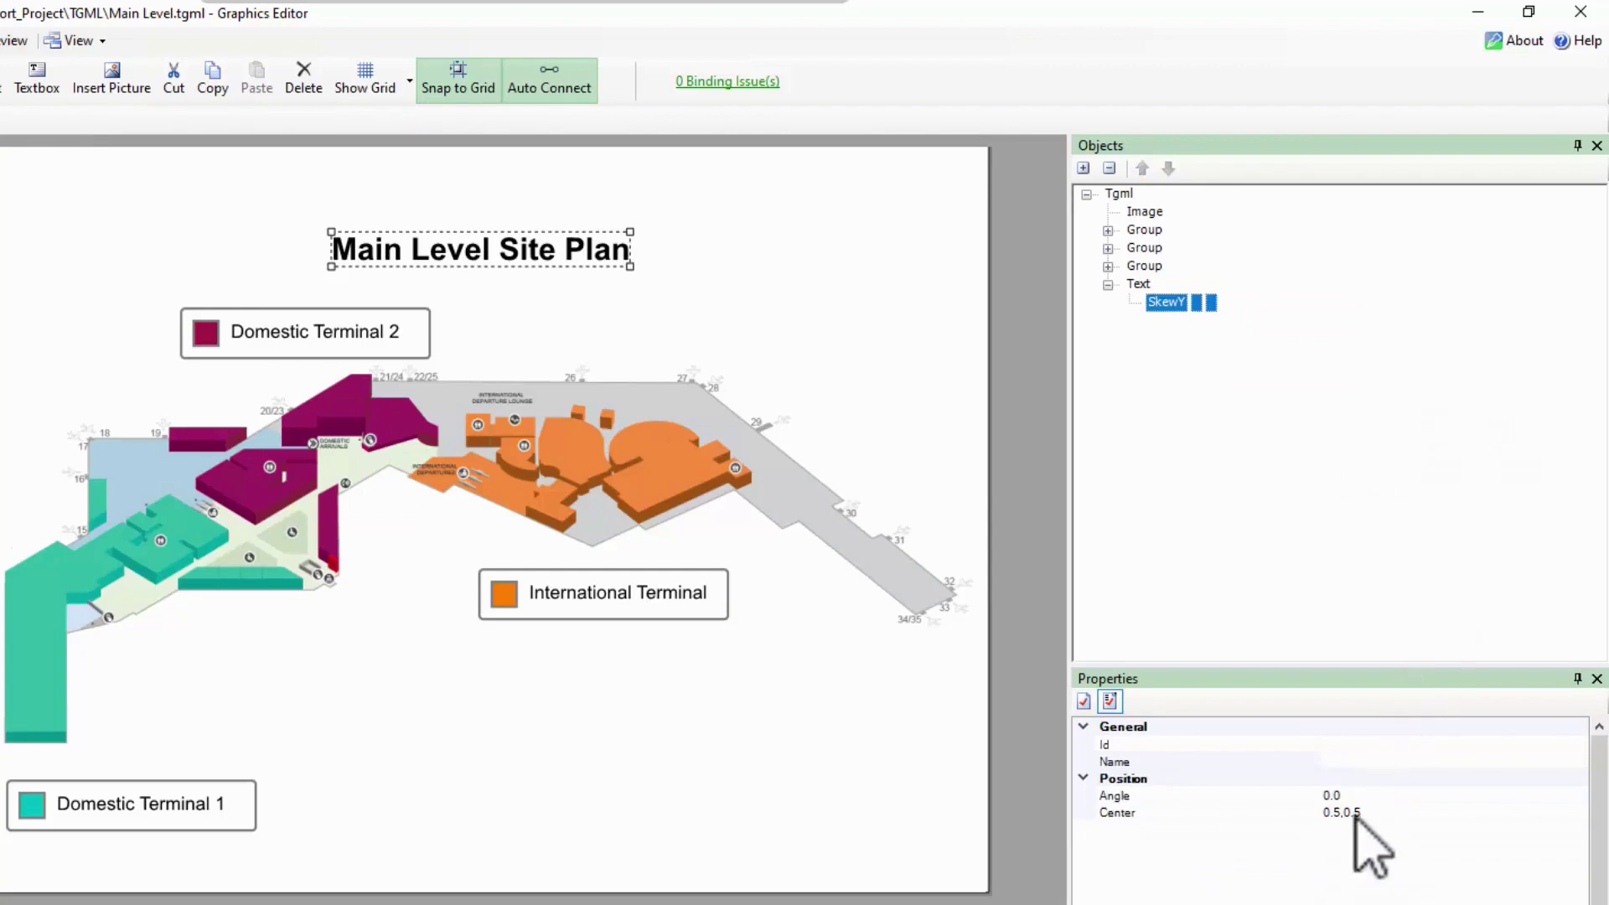
{"action": "left_click", "coordinate": [1357, 796]}
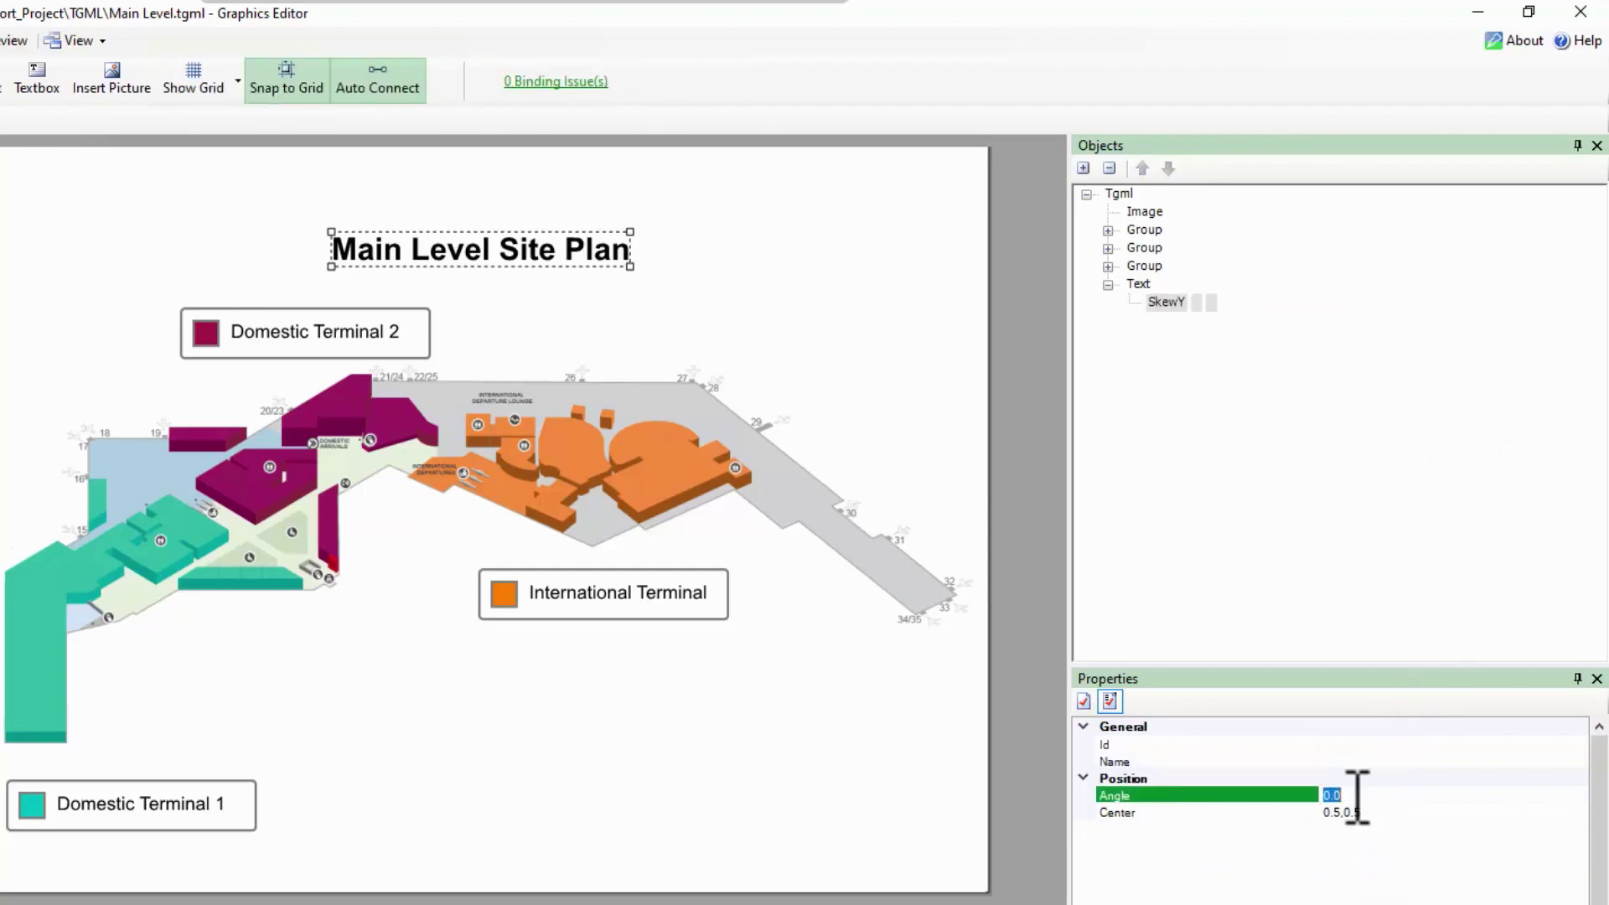
{"action": "type", "text": "30"}
{"action": "key", "text": "Return"}
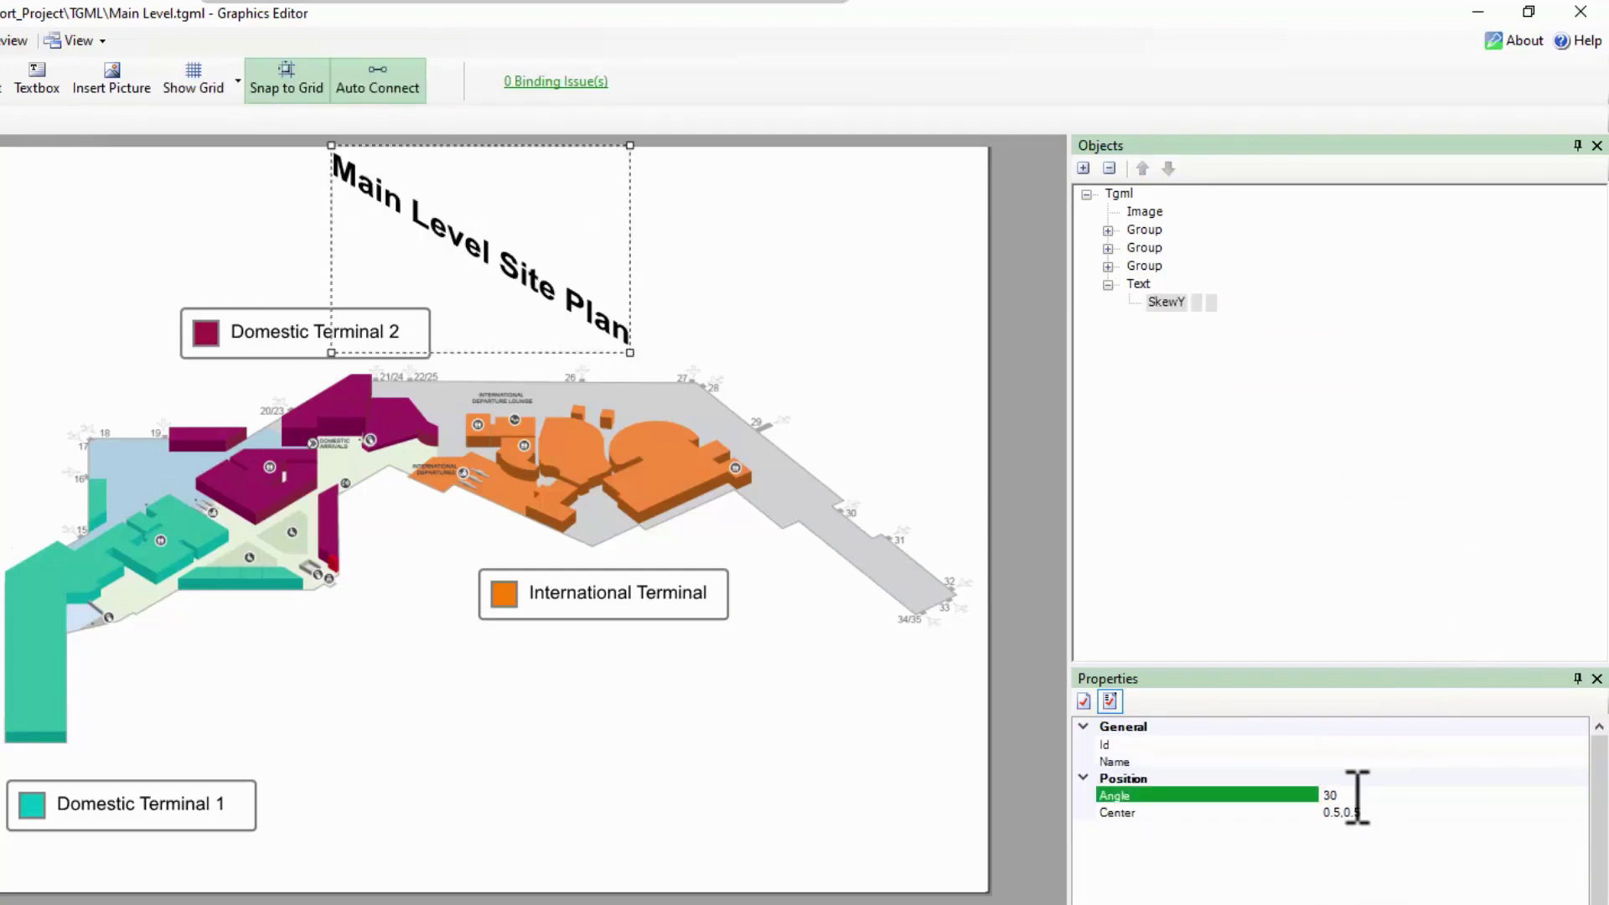
{"action": "left_click", "coordinate": [1181, 303]}
{"action": "key", "text": "Delete"}
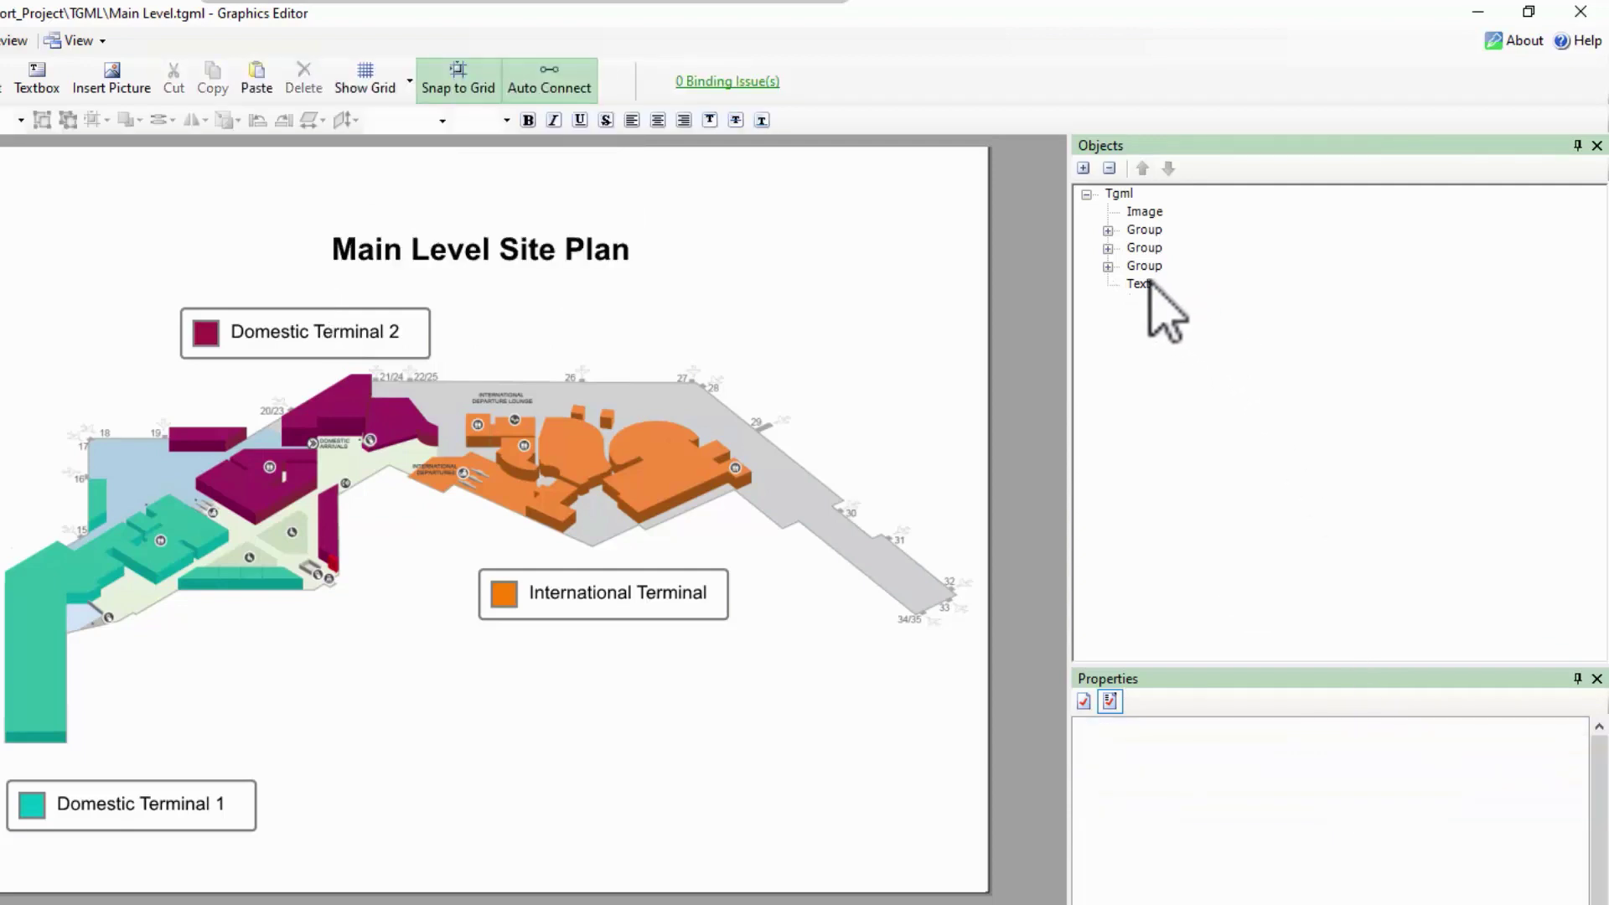
- Add a Translate child to the title Text with X 50 and Y 50
{"action": "right_click", "coordinate": [1155, 286]}
{"action": "mouse_move", "coordinate": [1191, 301]}
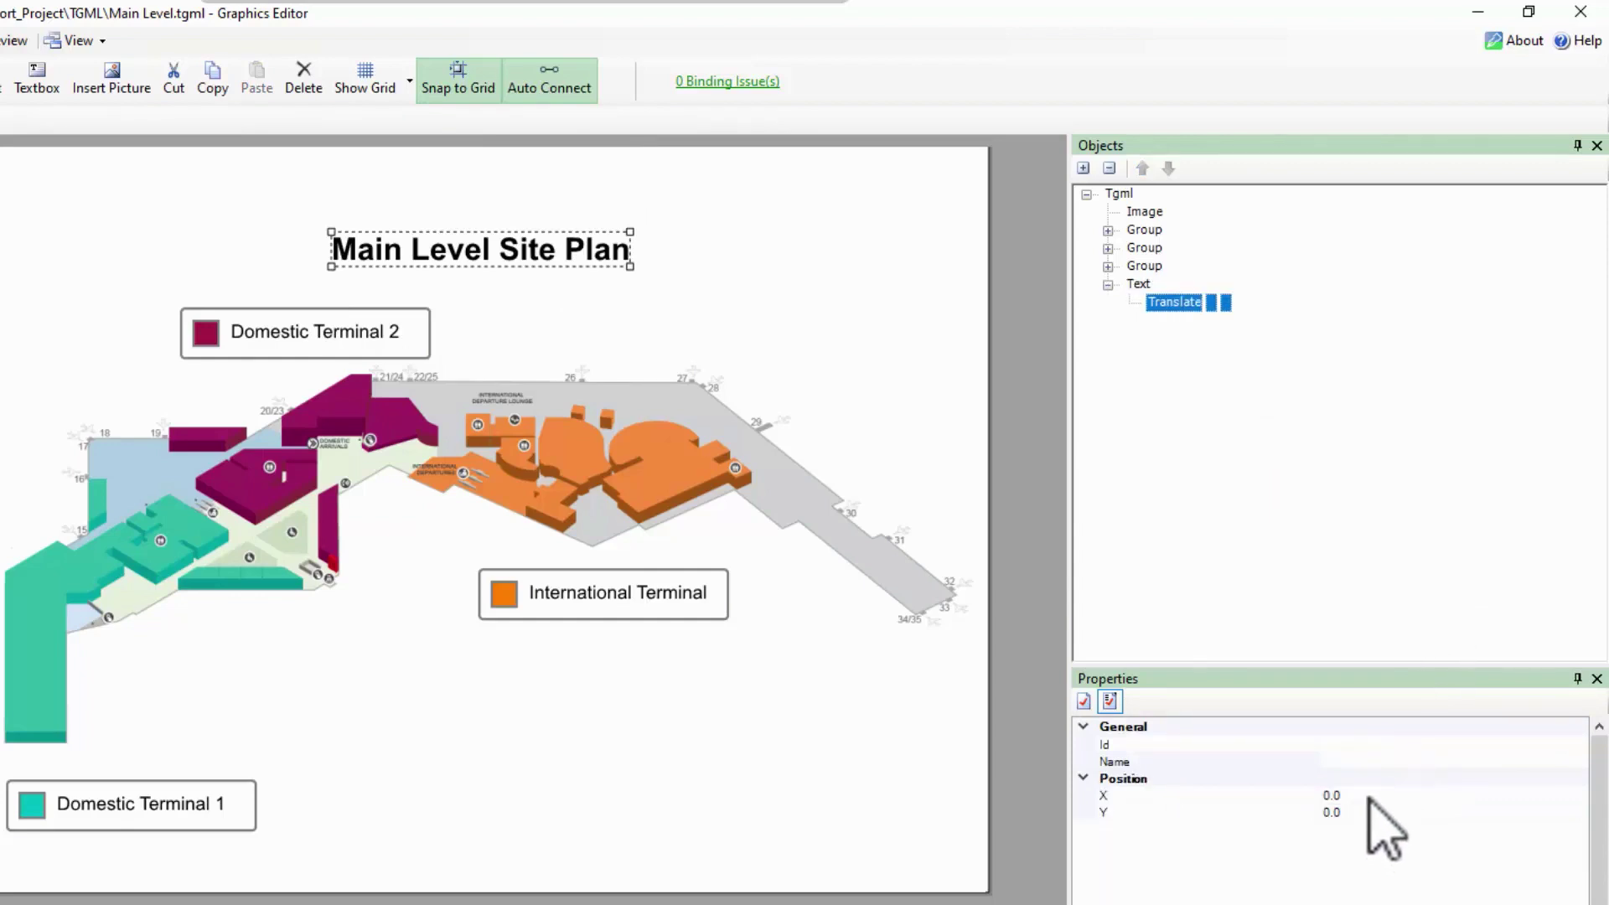
{"action": "left_click", "coordinate": [1375, 796]}
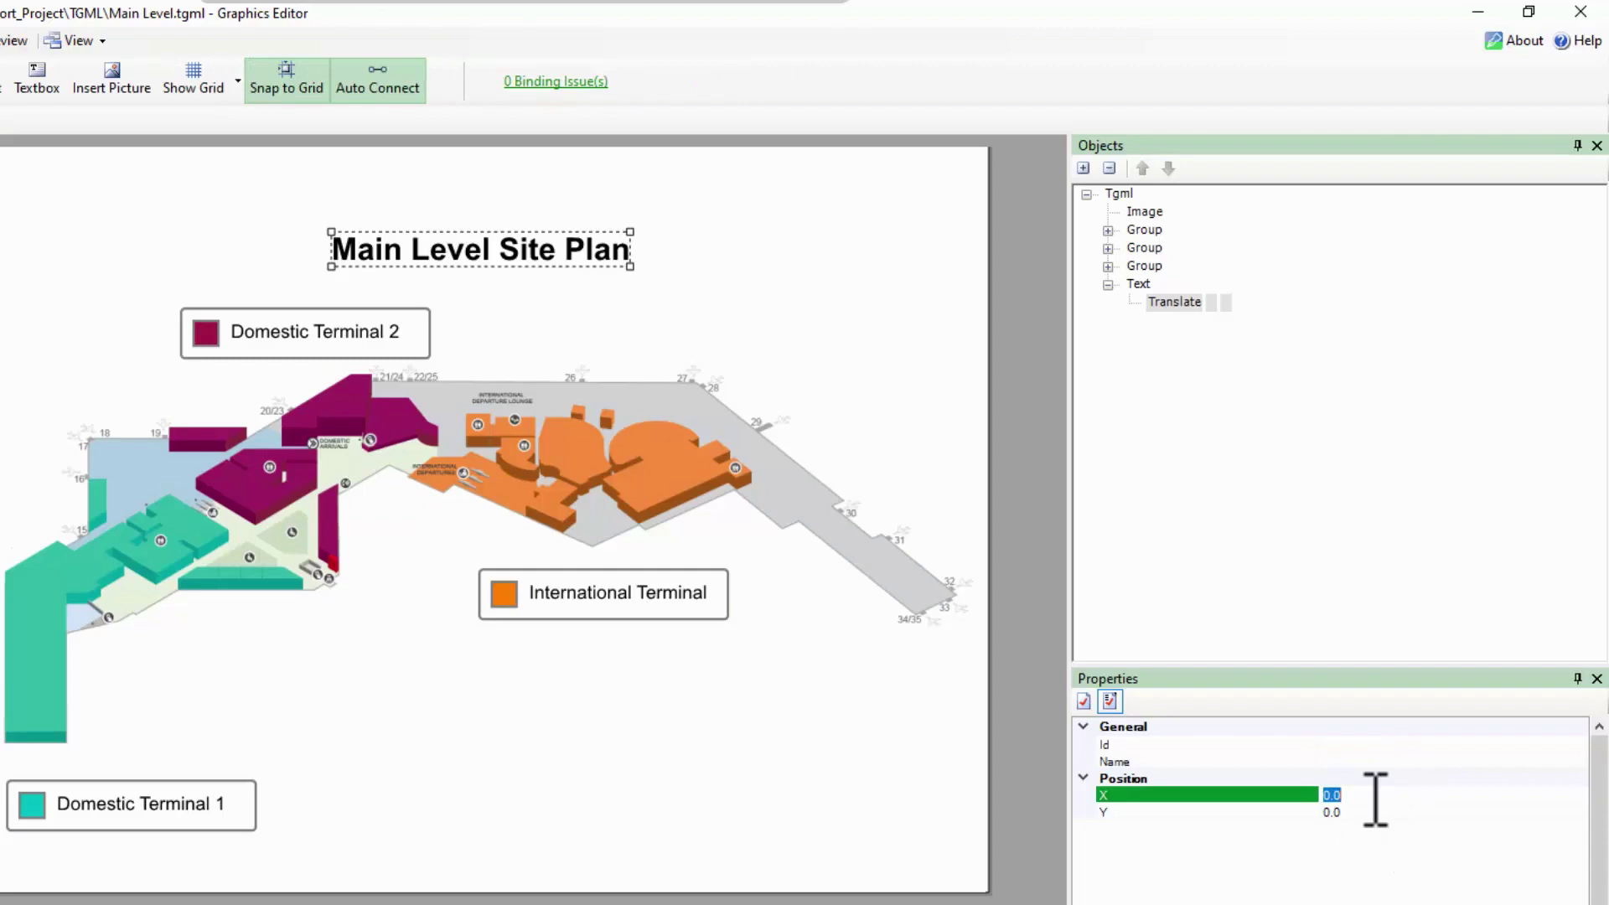
{"action": "type", "text": "50"}
{"action": "key", "text": "Return"}
{"action": "key", "text": "Down"}
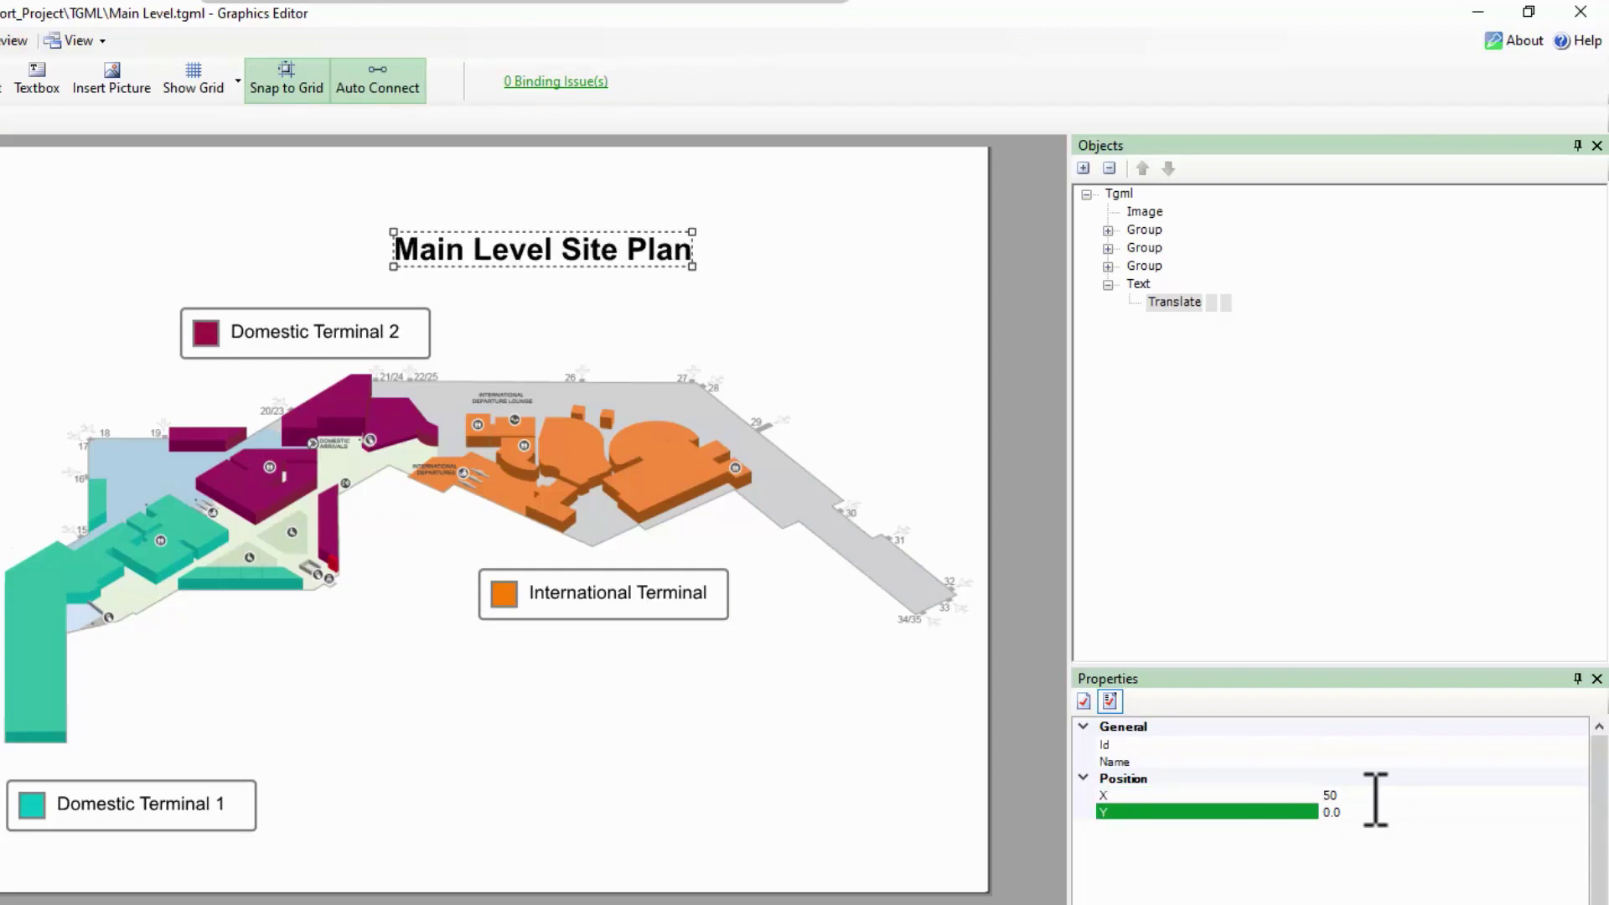
{"action": "type", "text": "50"}
{"action": "key", "text": "Return"}
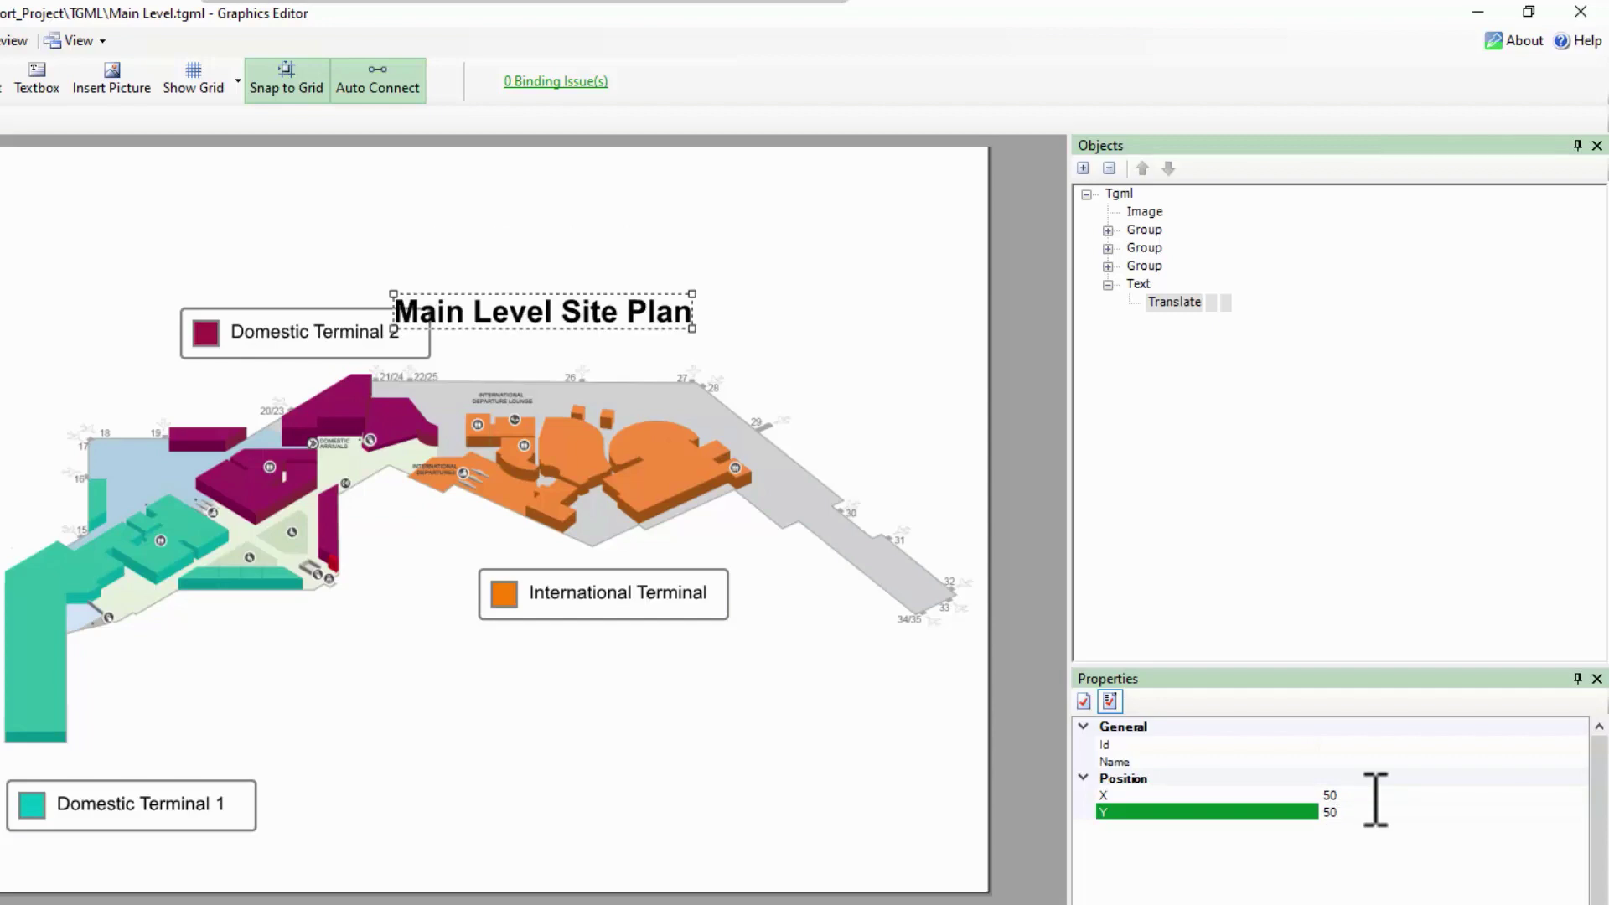